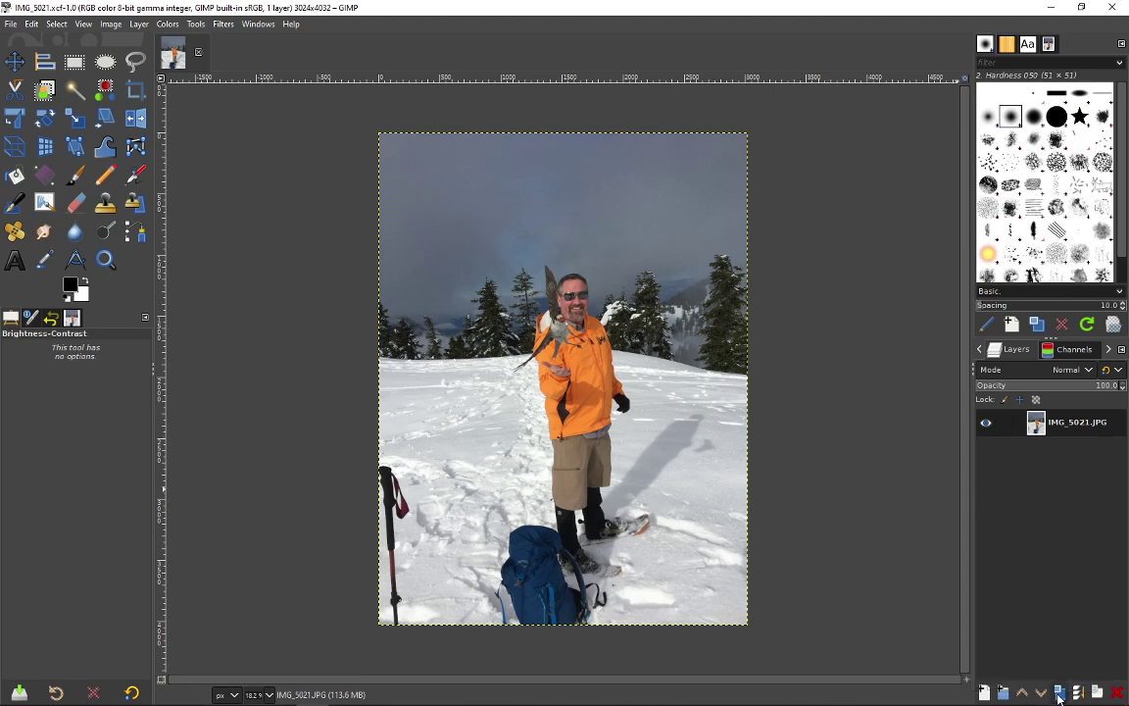
# Duplicate the IMG_5021.JPG layer and toggle the copy's visibility to compare it with the original
pyautogui.click(1061, 692)
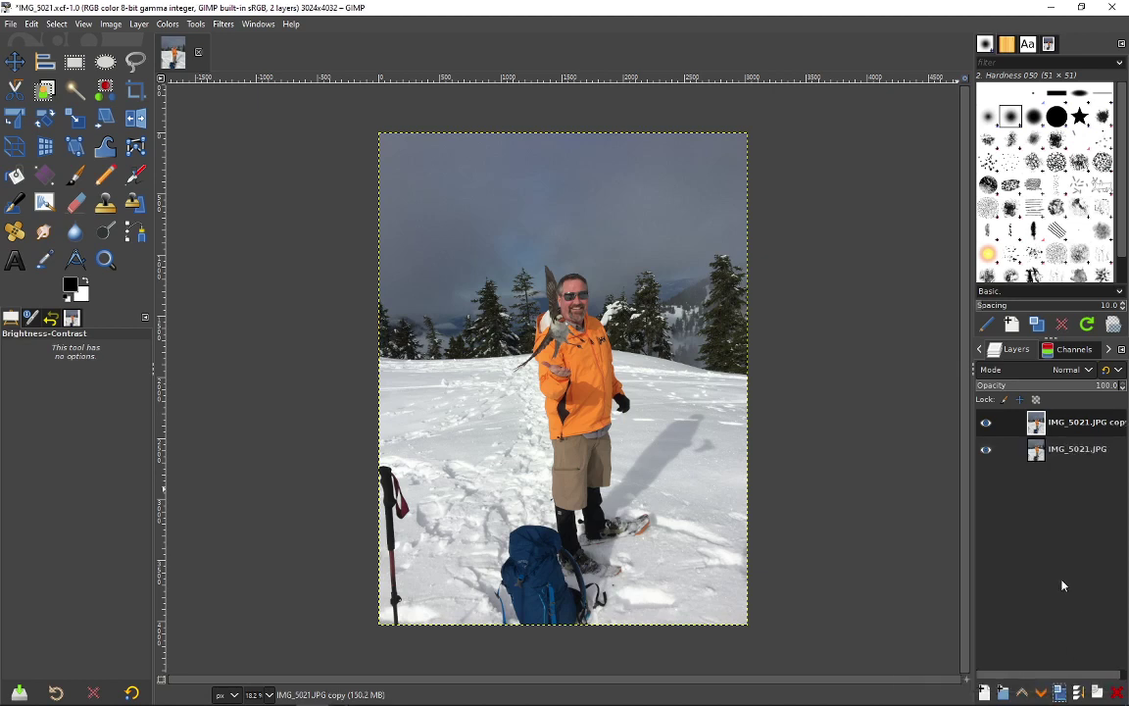
pyautogui.click(1076, 450)
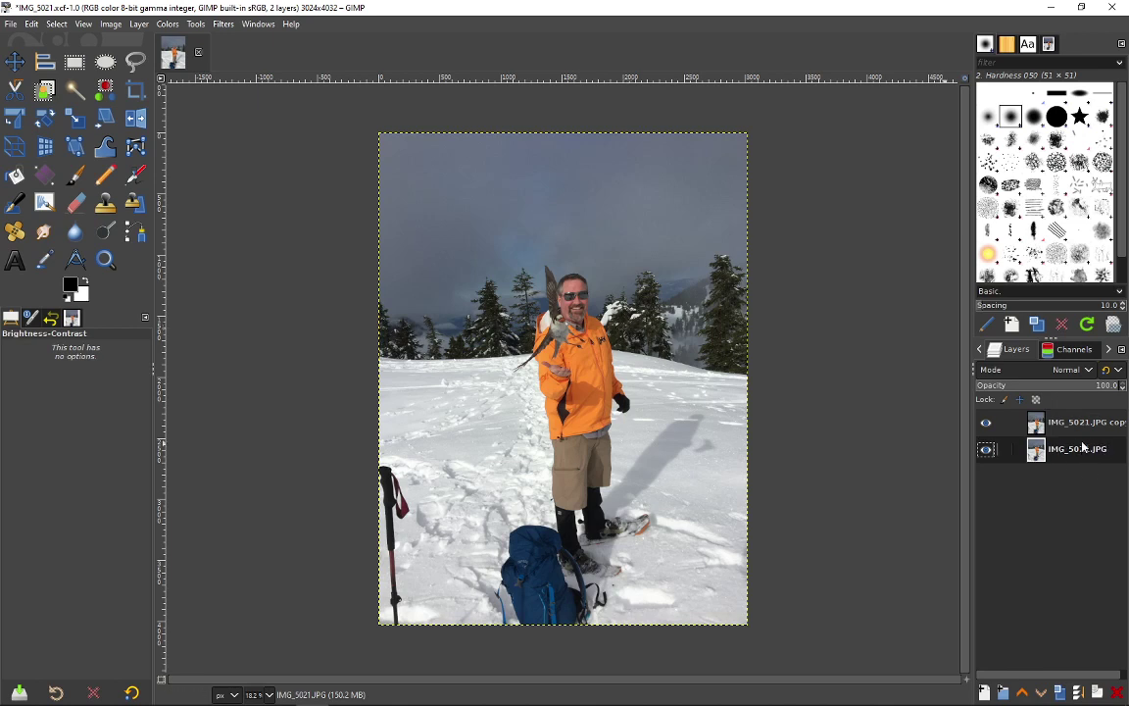
pyautogui.click(985, 424)
pyautogui.click(985, 423)
pyautogui.click(1091, 427)
# Switch the active layer back and forth between the copy and the original, ending on the original
pyautogui.press('Down')
pyautogui.press('Up')
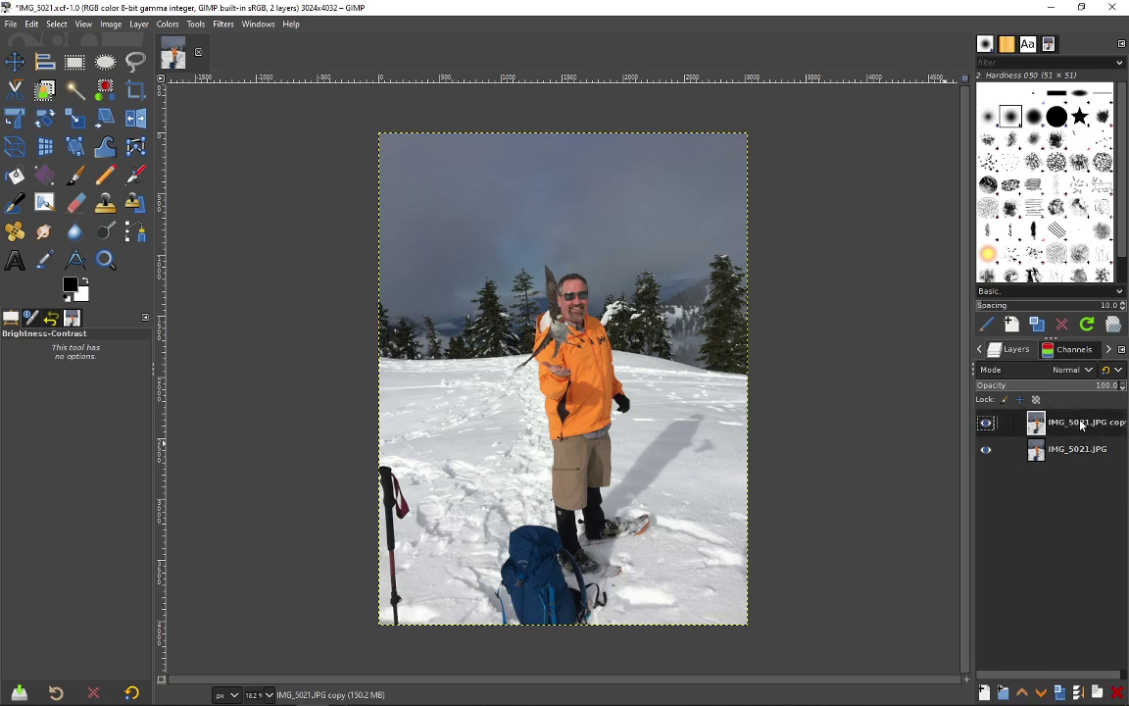
pyautogui.press('Down')
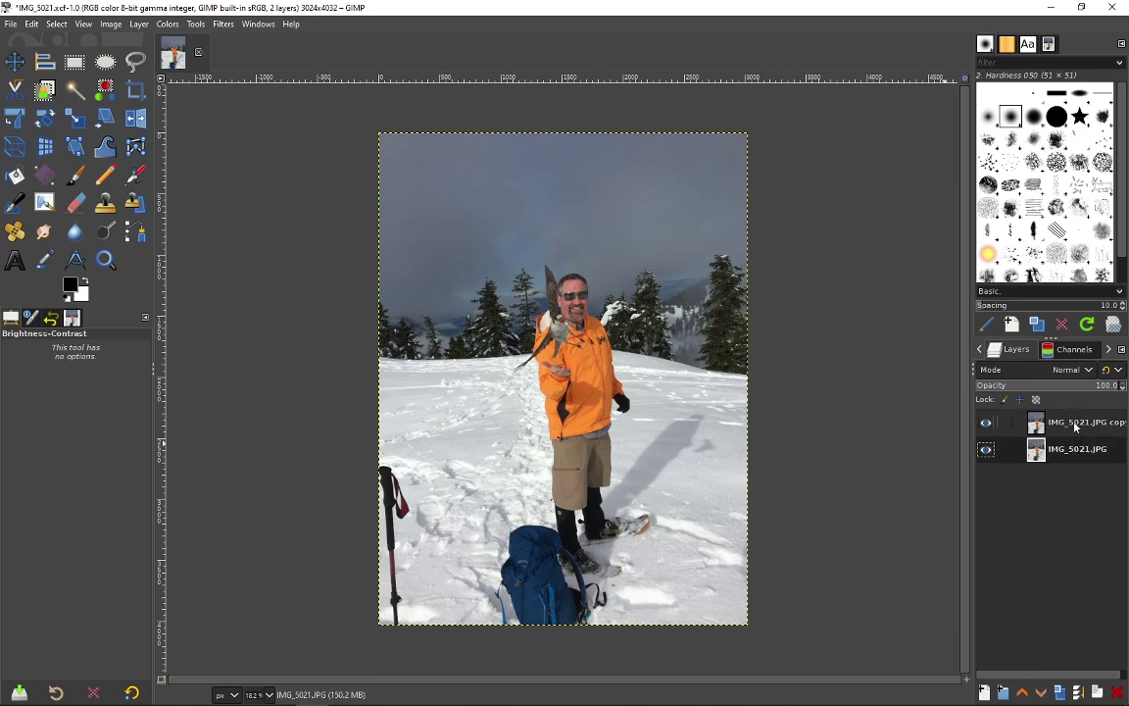
pyautogui.press('Up')
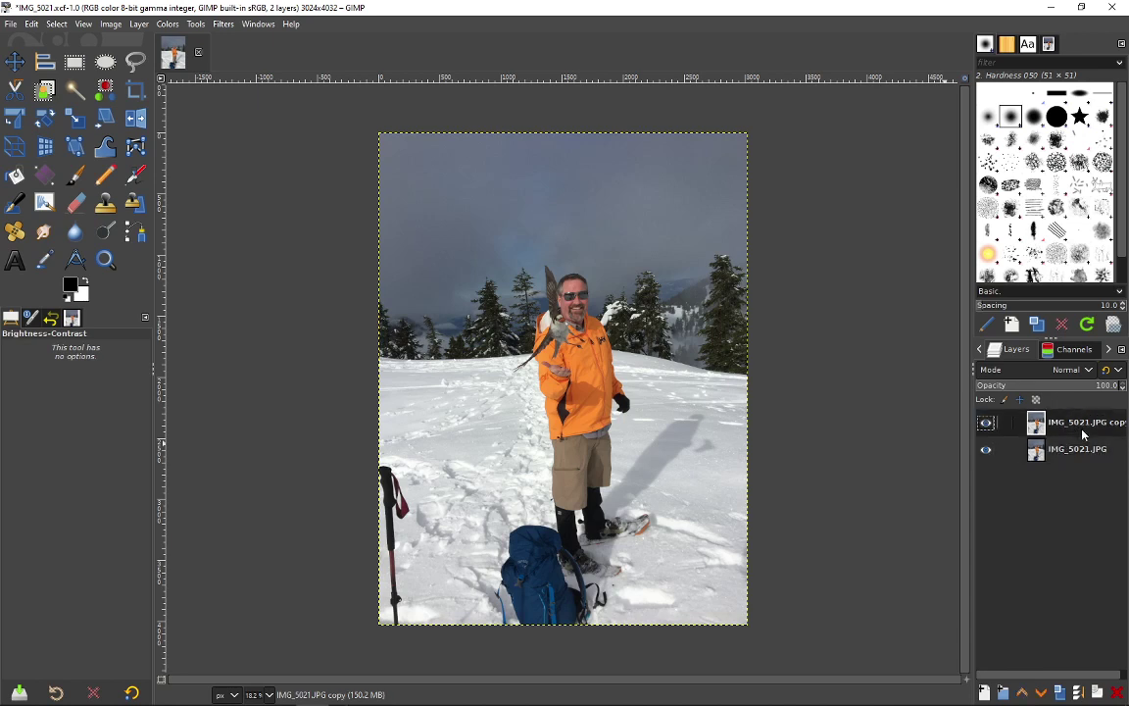
pyautogui.press('Down')
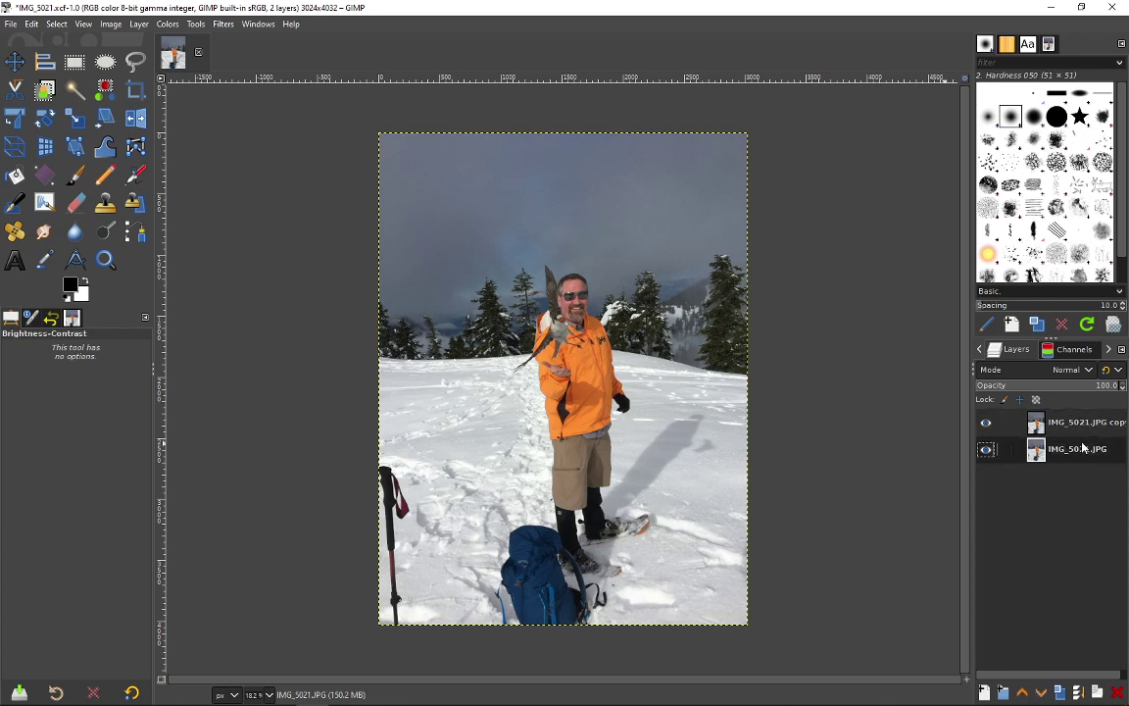
# Scribble on the original layer with the Paintbrush, then toggle the copy layer to confirm it hides the scribble
pyautogui.click(76, 175)
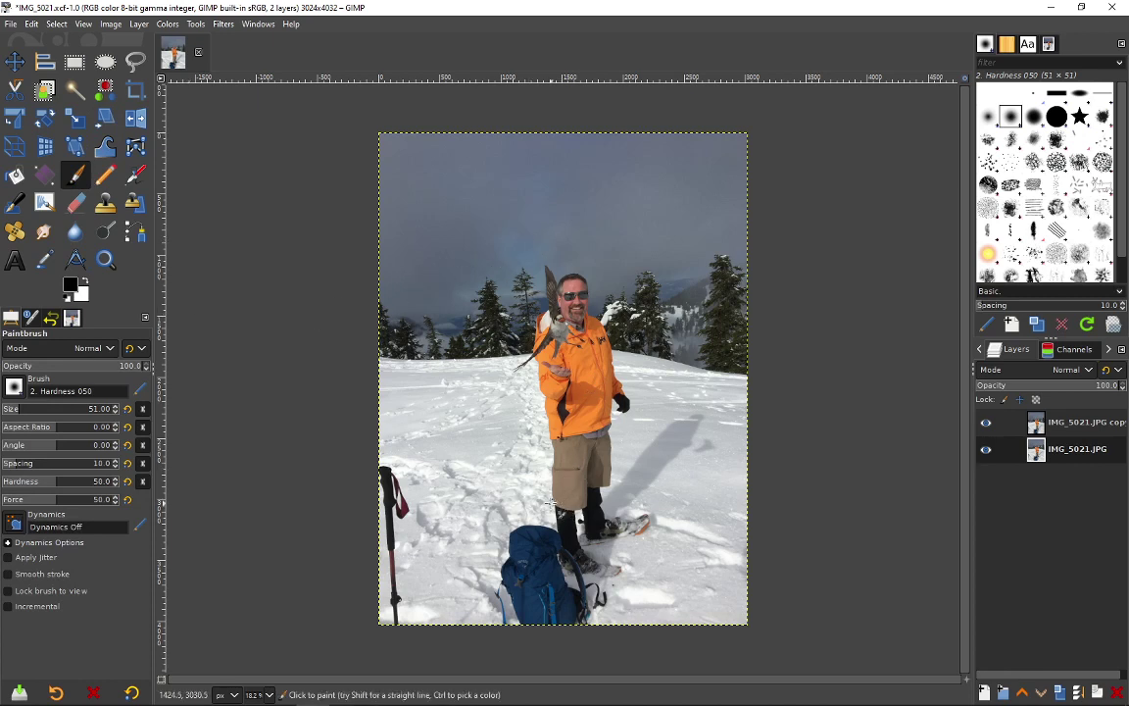
pyautogui.click(986, 423)
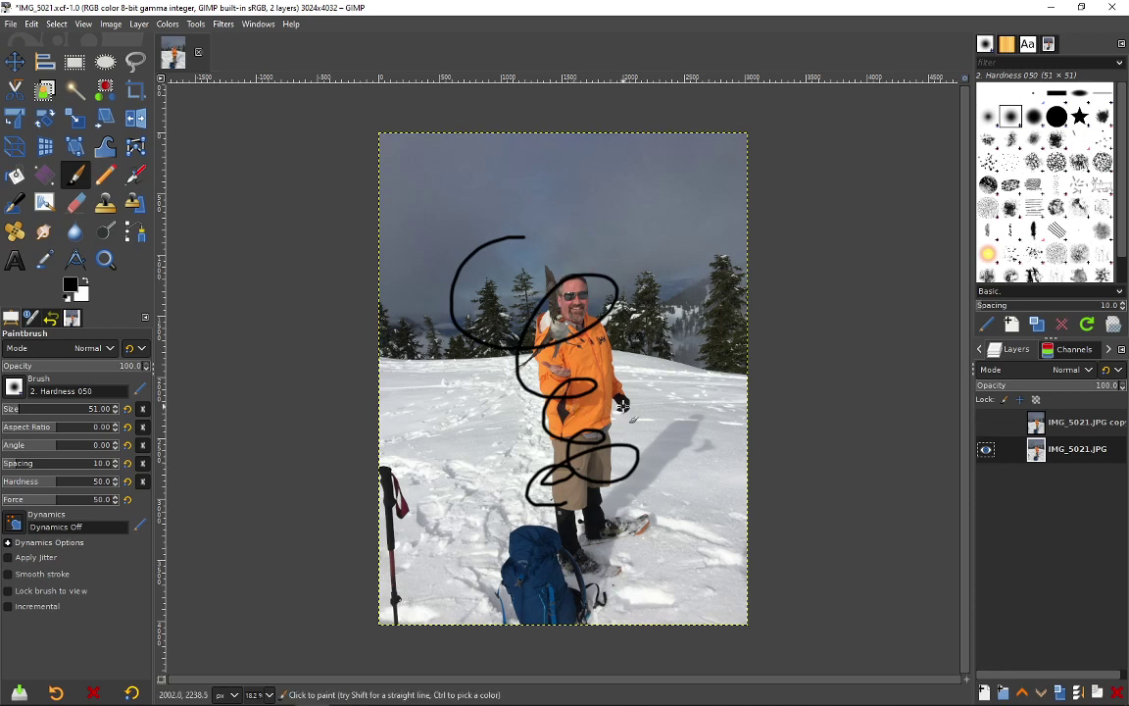
pyautogui.hotkey('ctrl', 'z')
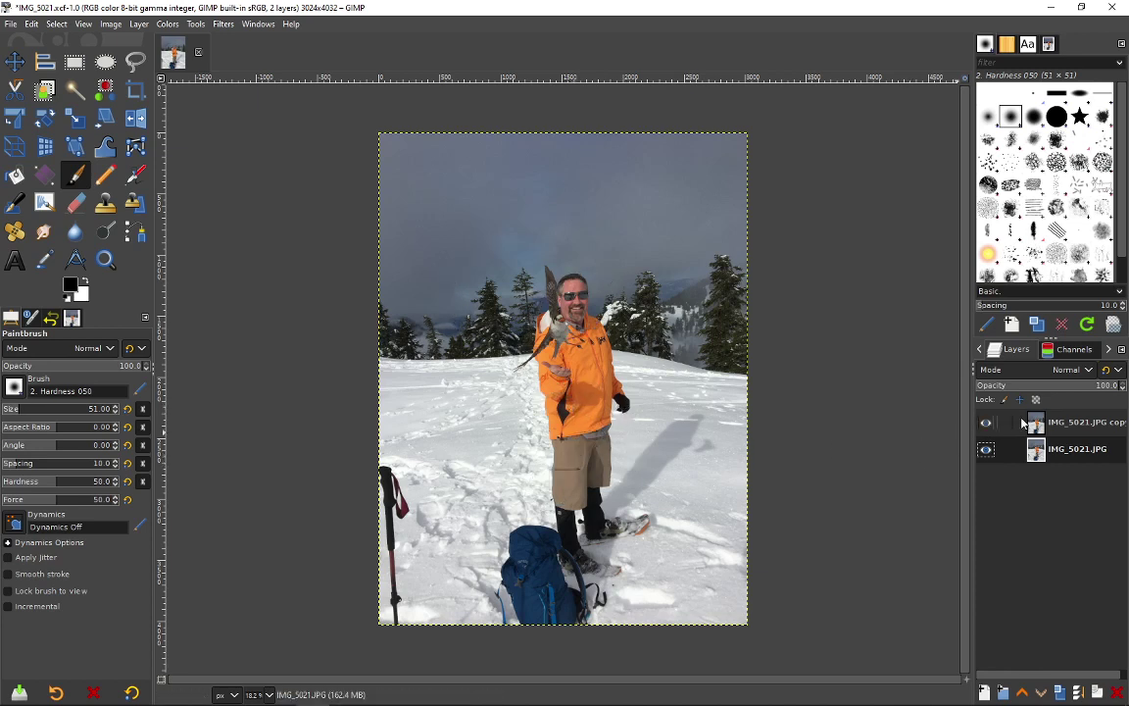
pyautogui.click(1088, 424)
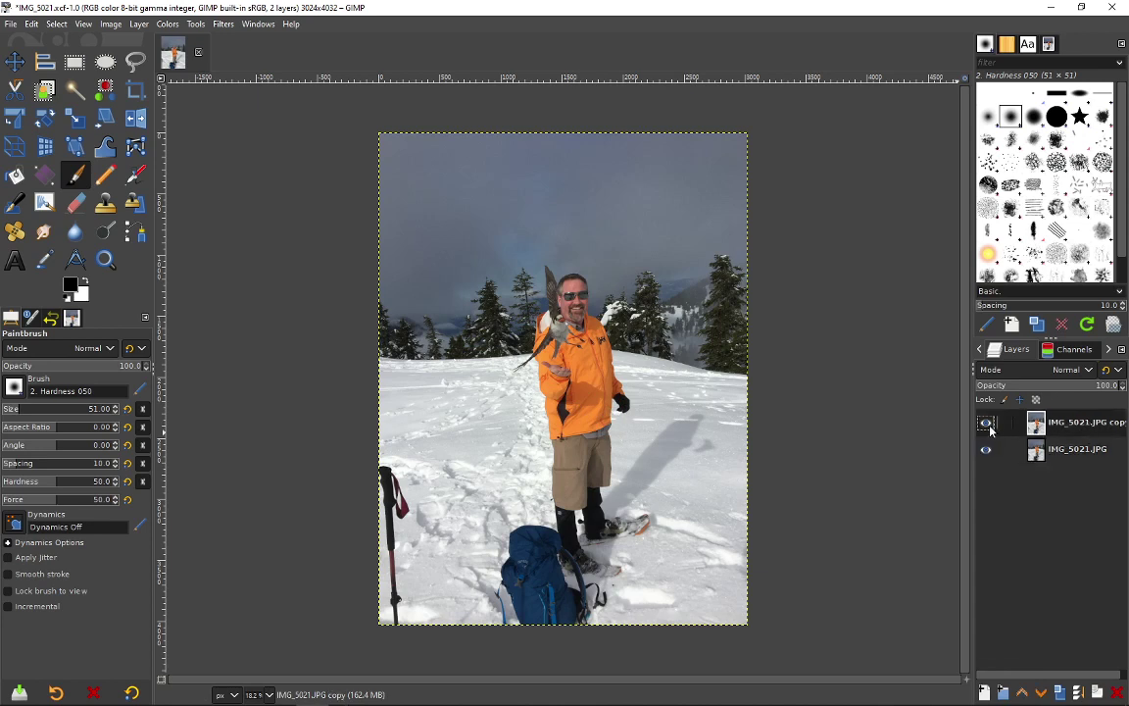
pyautogui.click(987, 425)
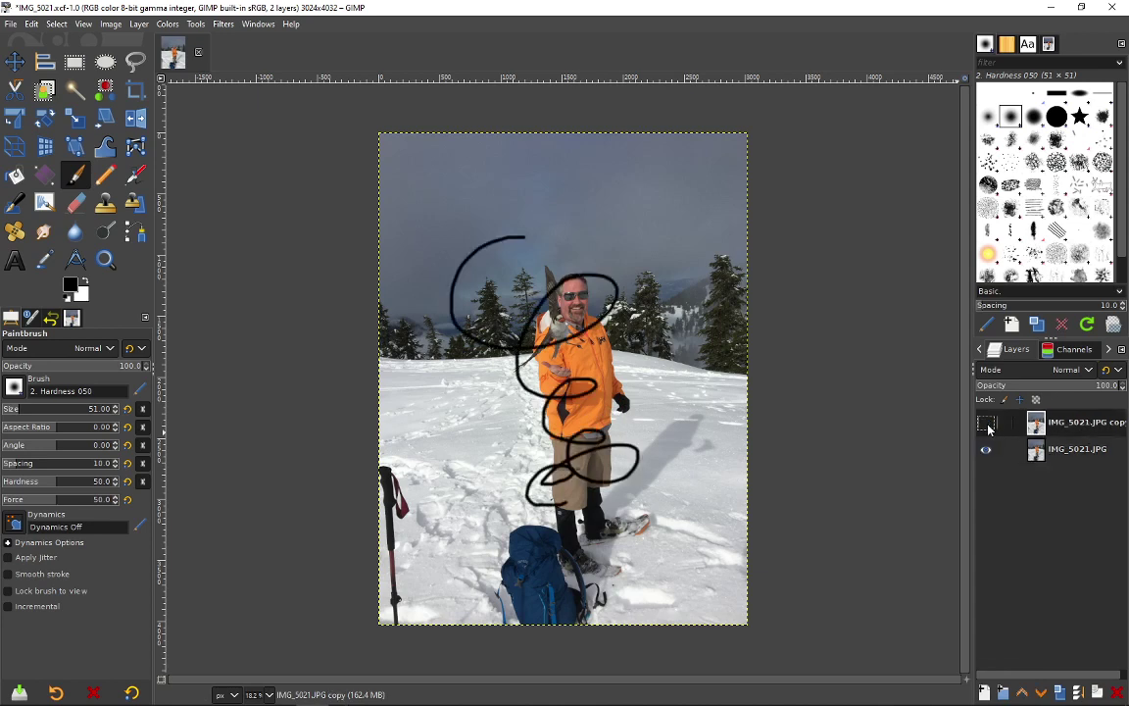
pyautogui.hotkey('ctrl', 'z')
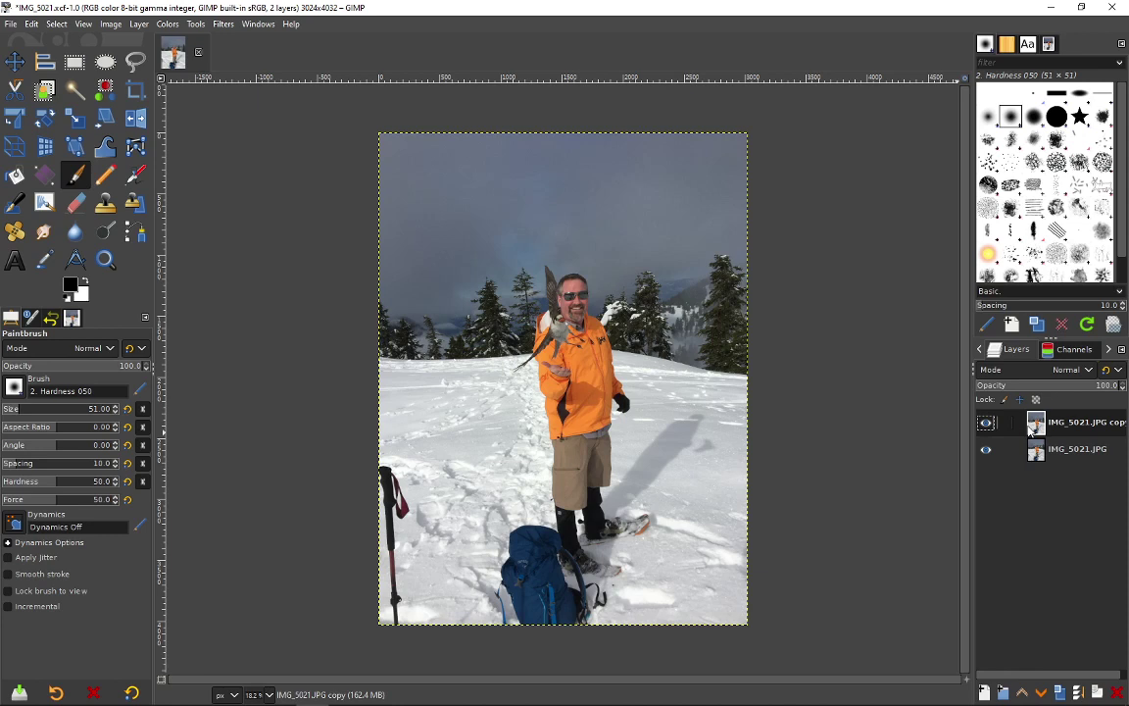
pyautogui.click(986, 424)
pyautogui.click(986, 426)
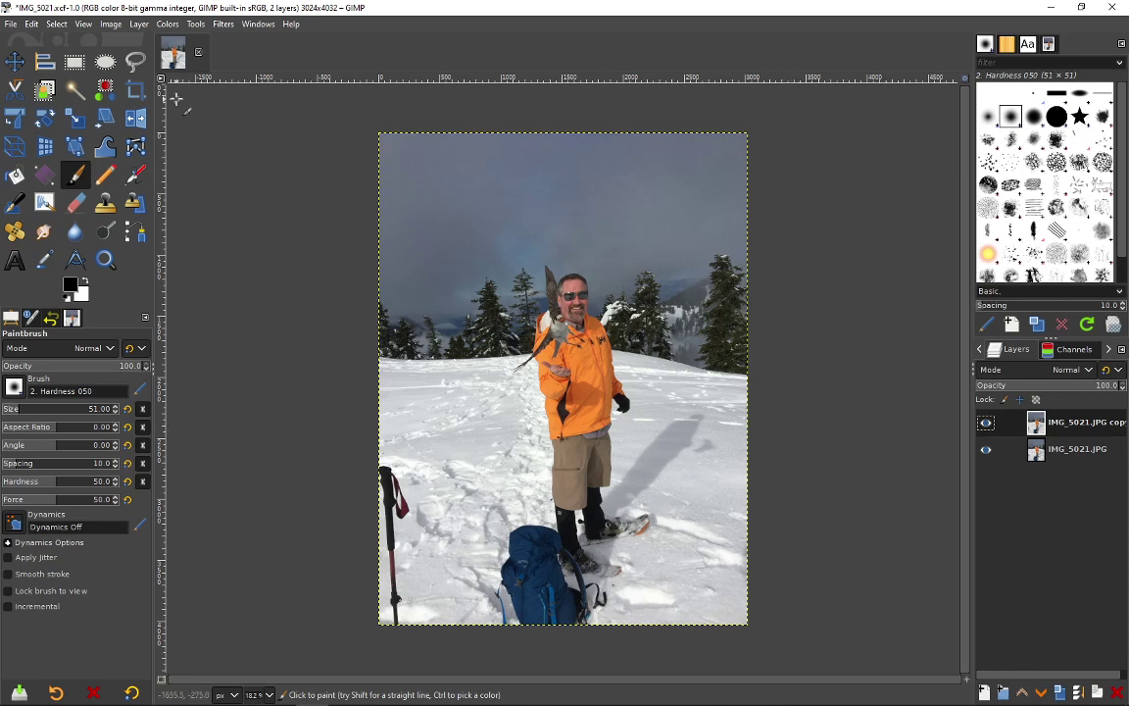
# Crop the image to 1111×1706 px around the man's upper body and the bird
pyautogui.click(136, 91)
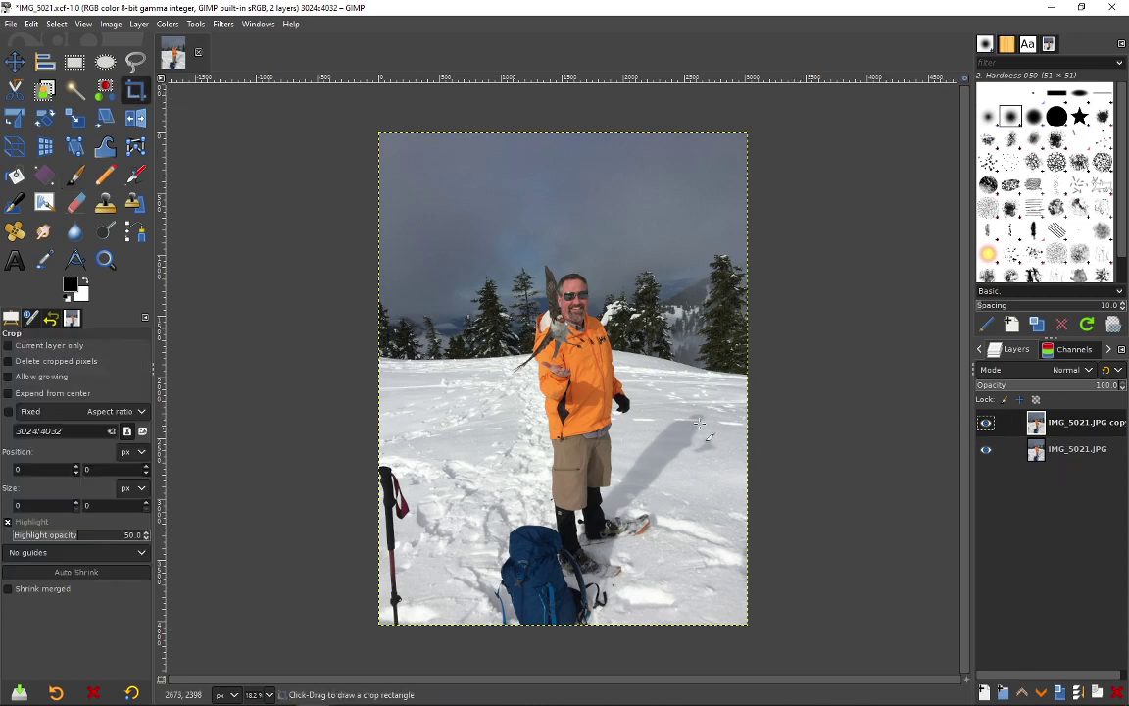
pyautogui.moveTo(489, 238); pyautogui.dragTo(639, 458)
pyautogui.moveTo(490, 372); pyautogui.dragTo(519, 353)
pyautogui.moveTo(554, 252); pyautogui.dragTo(560, 266)
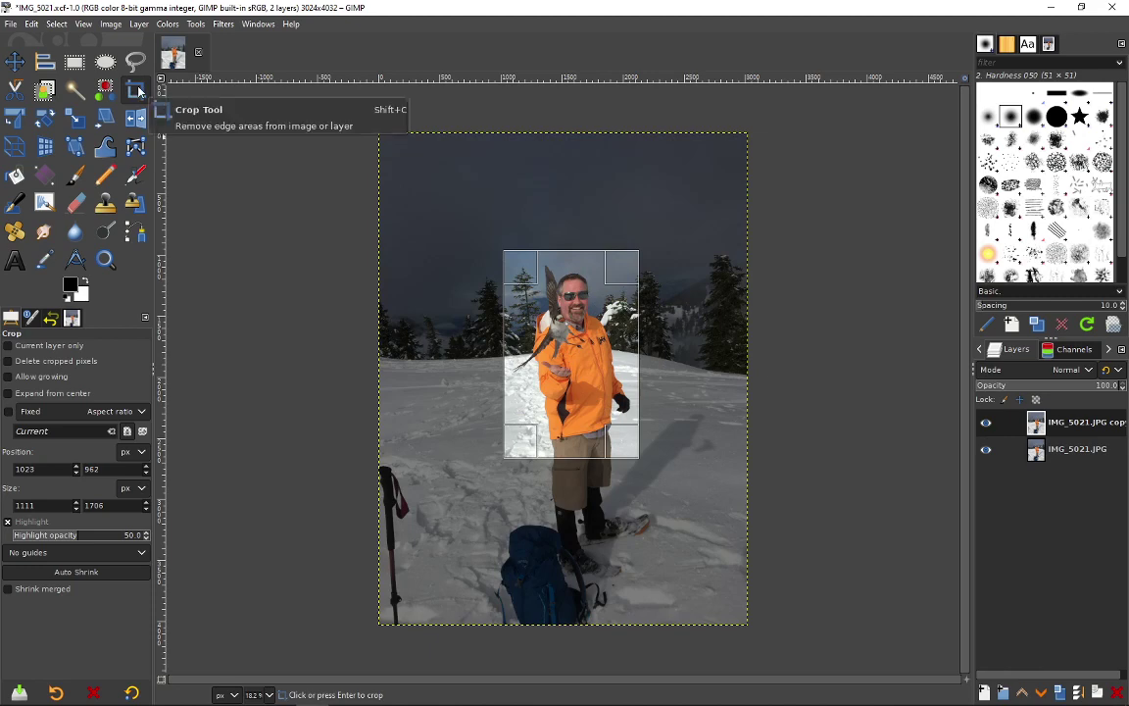
pyautogui.click(604, 370)
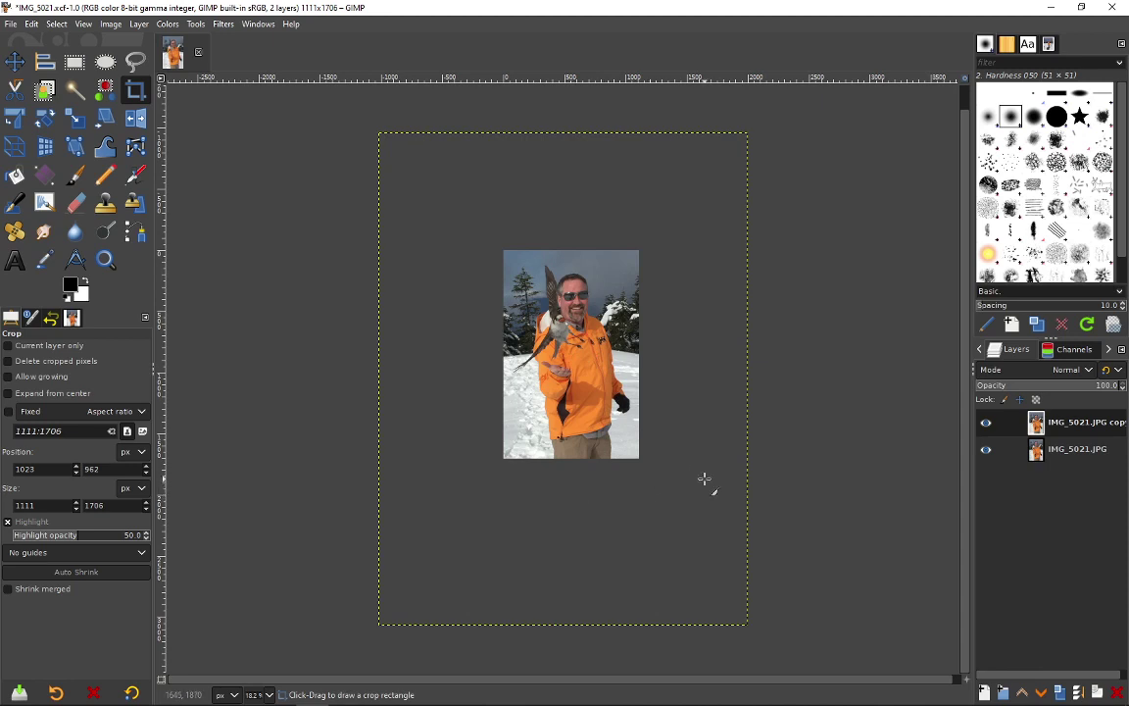
# Set the view zoom to 50% and toggle the copy layer's visibility to compare
pyautogui.keyDown('ctrl'); pyautogui.scroll(2, 704, 477); pyautogui.keyUp('ctrl')
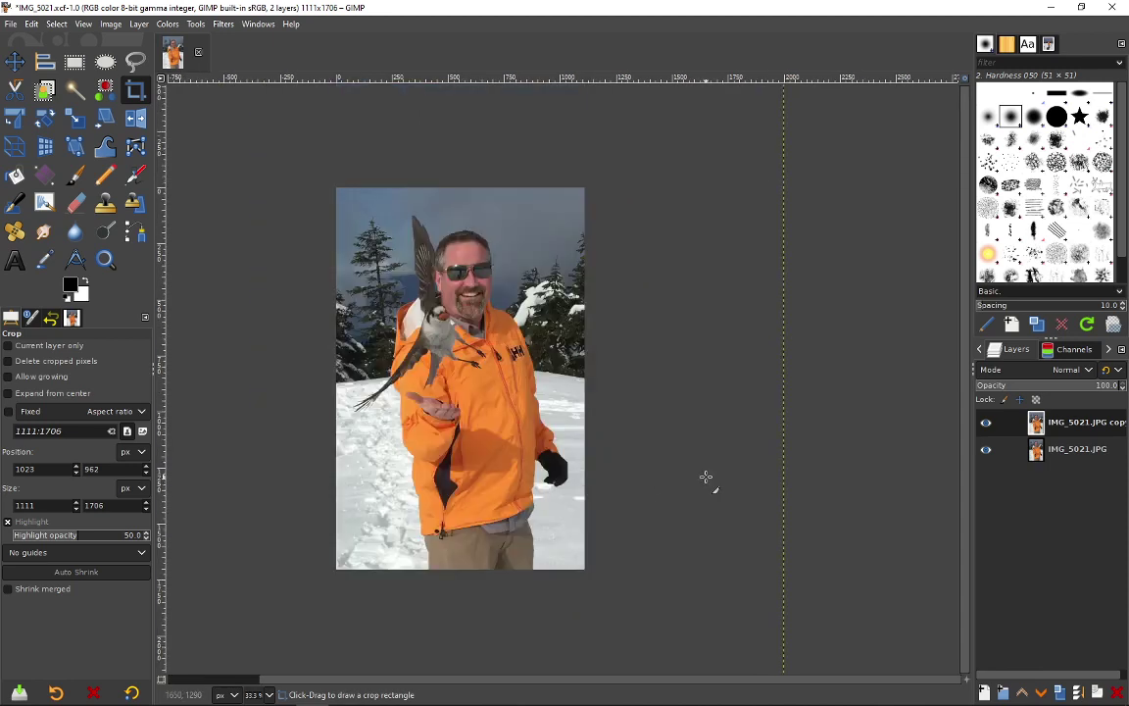
pyautogui.click(270, 695)
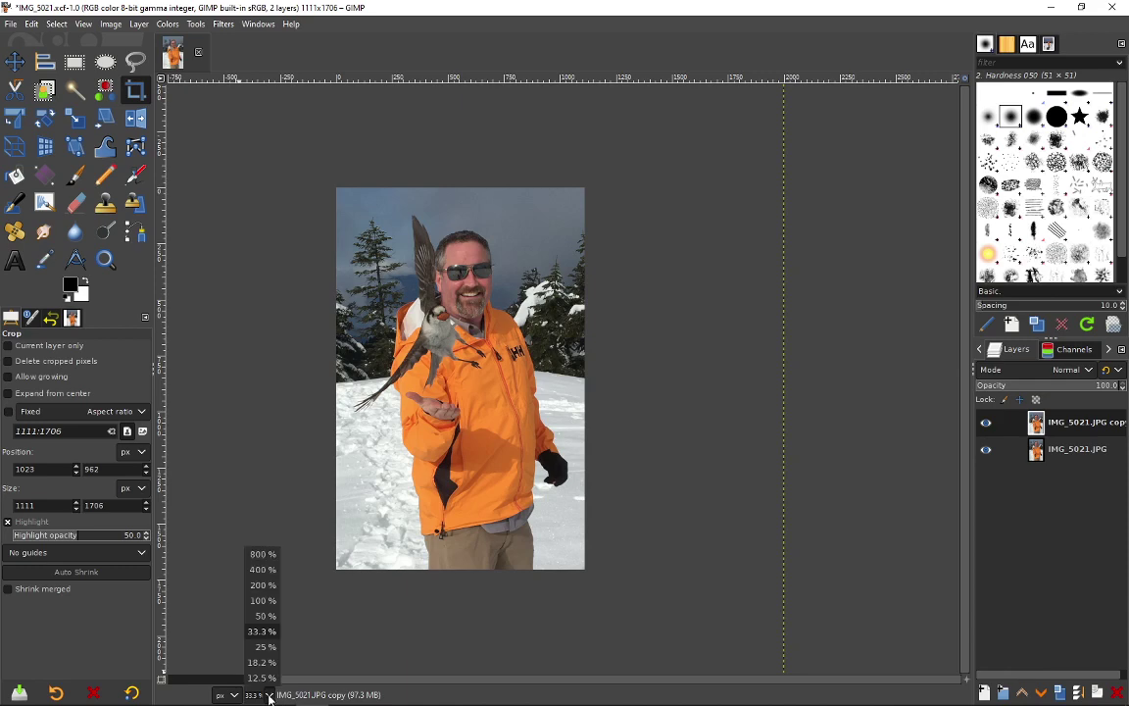
pyautogui.click(265, 615)
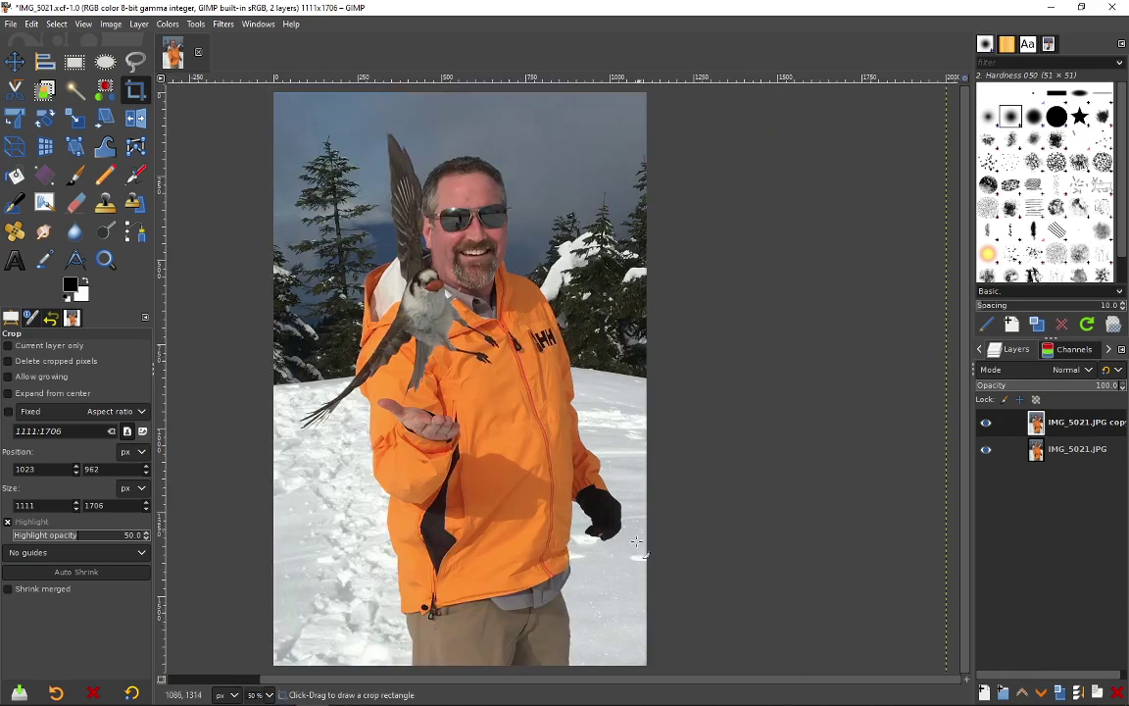
pyautogui.hscroll(-3, 538, 679)
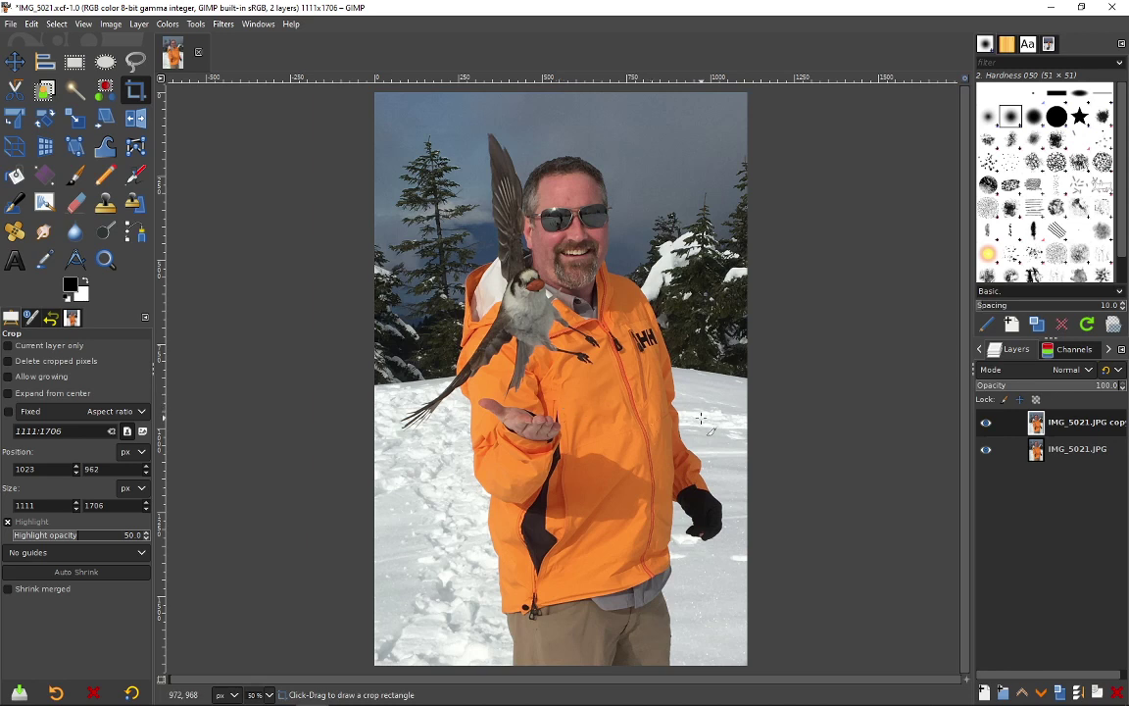
pyautogui.click(986, 429)
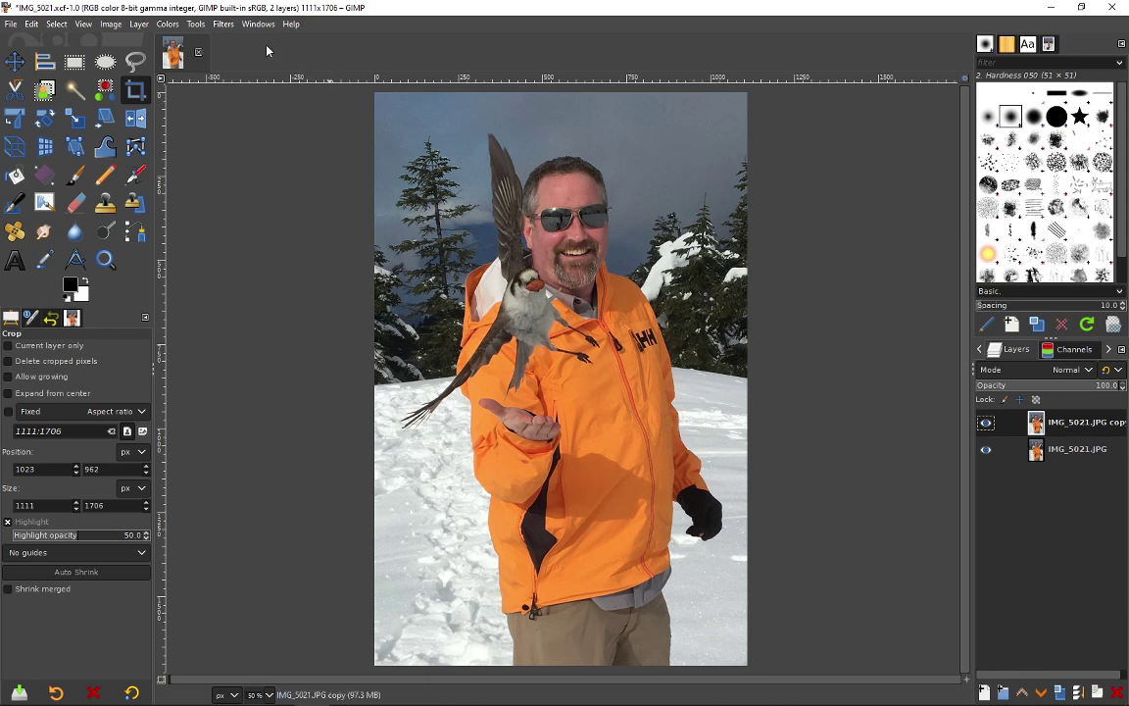
# Apply automatic Color Enhance to the photo
pyautogui.click(168, 23)
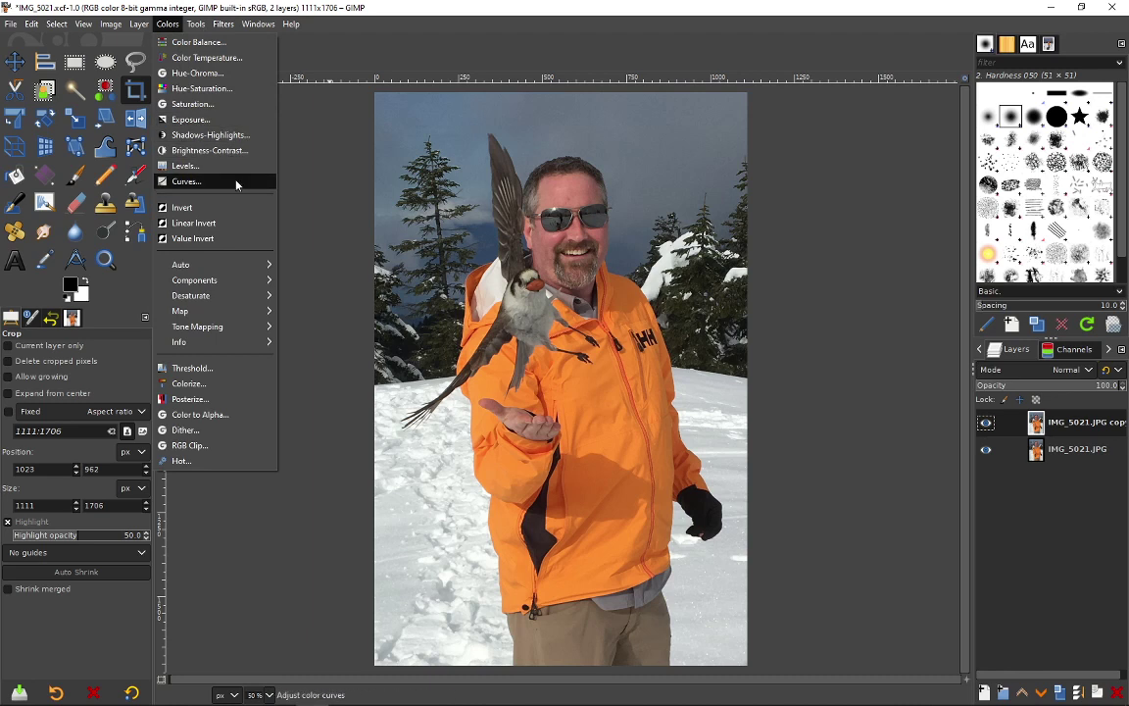
pyautogui.moveTo(206, 265)
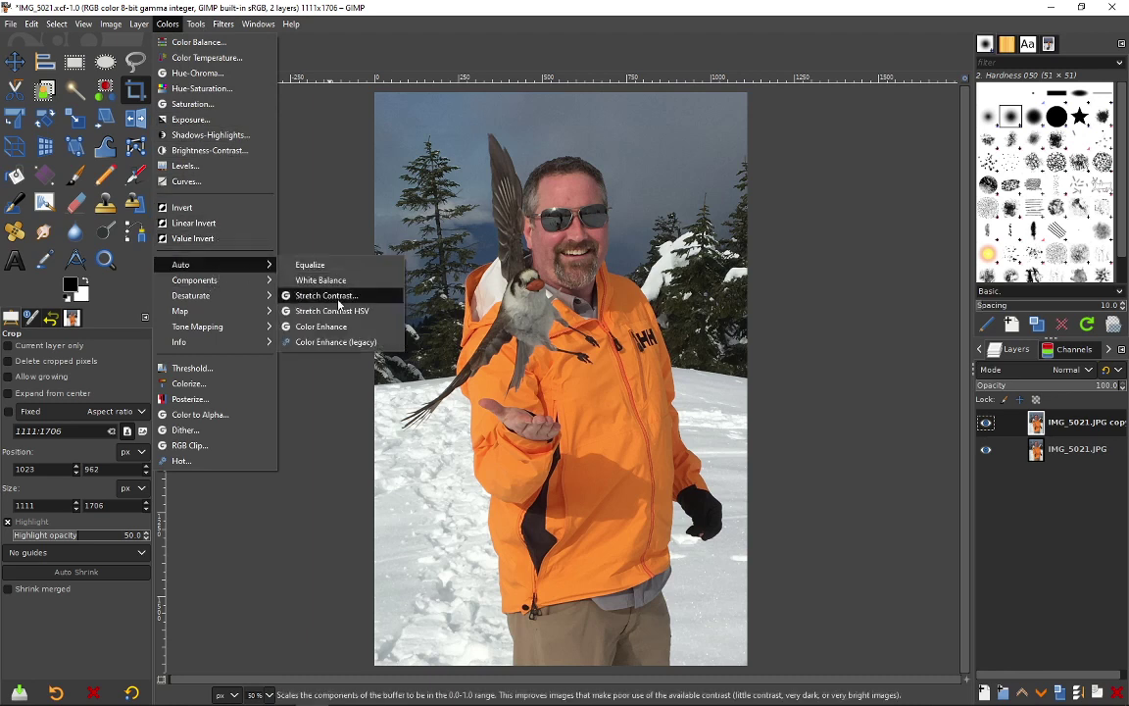
pyautogui.click(328, 329)
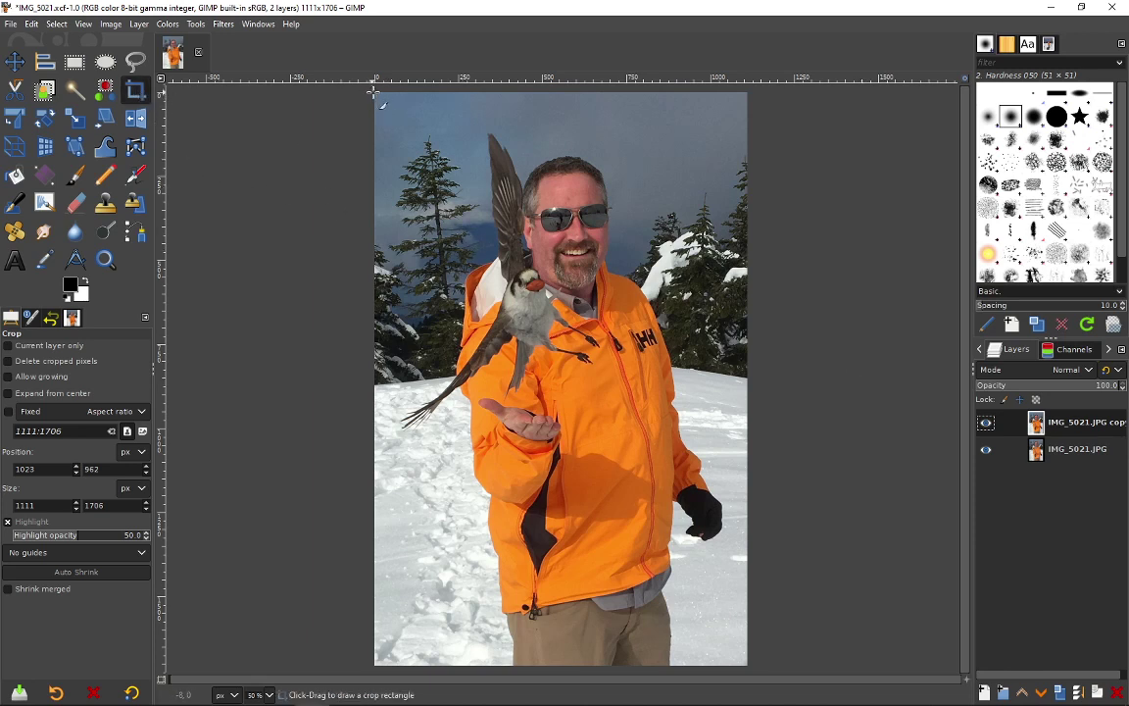
# Crop tighter around the man and the bird, to 1087×1396 px
pyautogui.moveTo(383, 103)
pyautogui.mouseDown()
pyautogui.moveTo(714, 485)
pyautogui.moveTo(750, 570)
pyautogui.mouseUp()
pyautogui.click(593, 397)
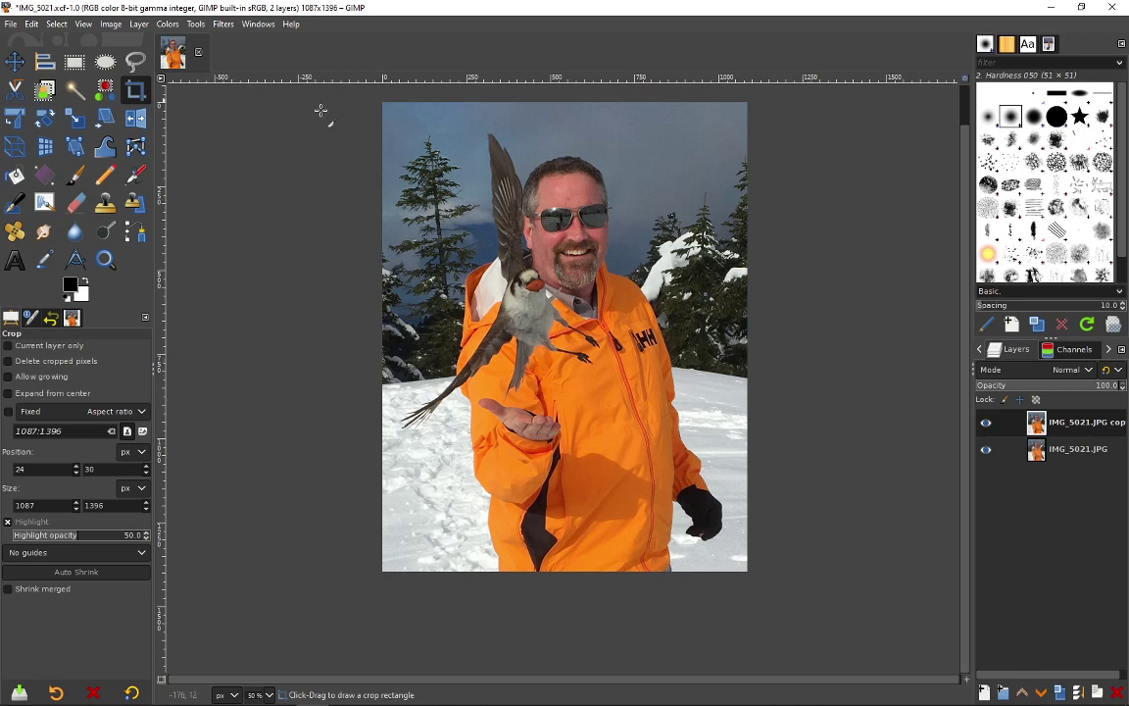
pyautogui.click(167, 24)
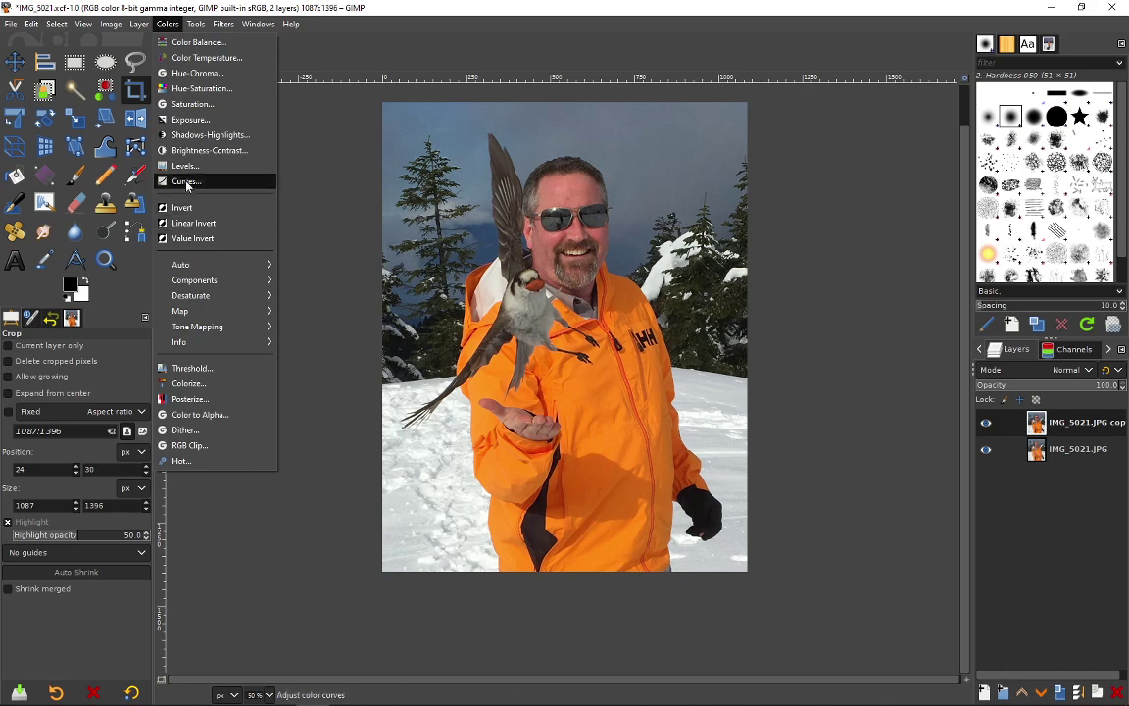
# Apply Curves with a raised upper point and lowered shadow point, forming an S-curve
pyautogui.click(188, 182)
pyautogui.moveTo(177, 25); pyautogui.dragTo(215, 161)
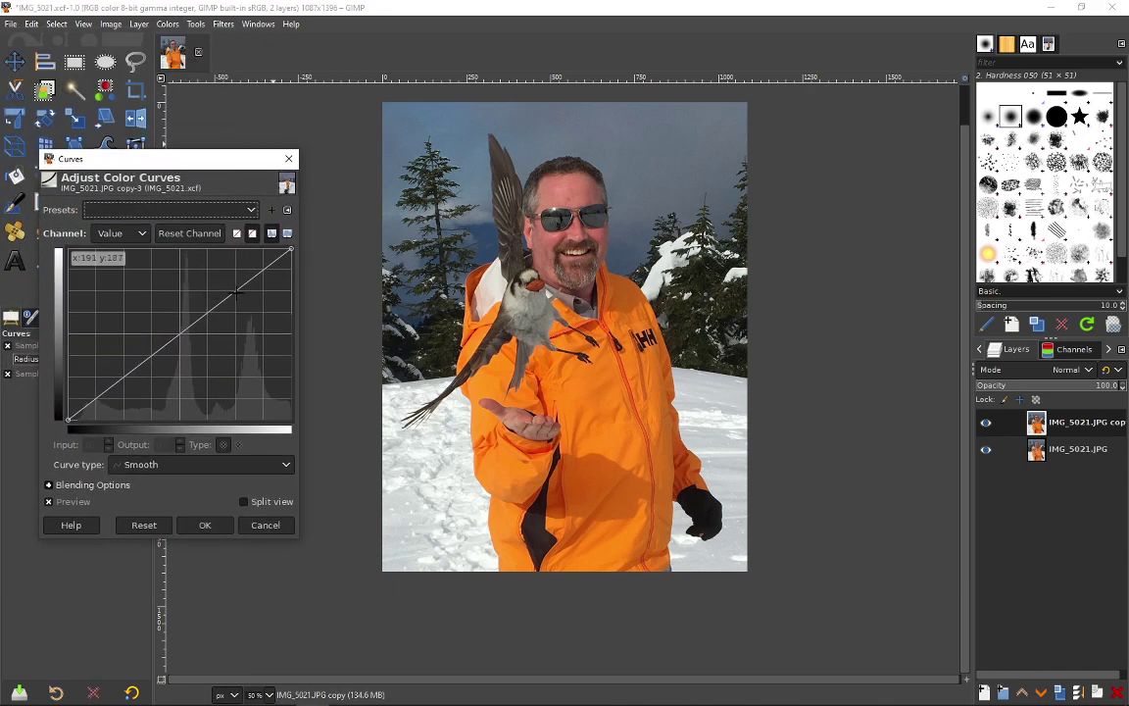
pyautogui.click(237, 292)
pyautogui.moveTo(237, 292); pyautogui.dragTo(228, 284)
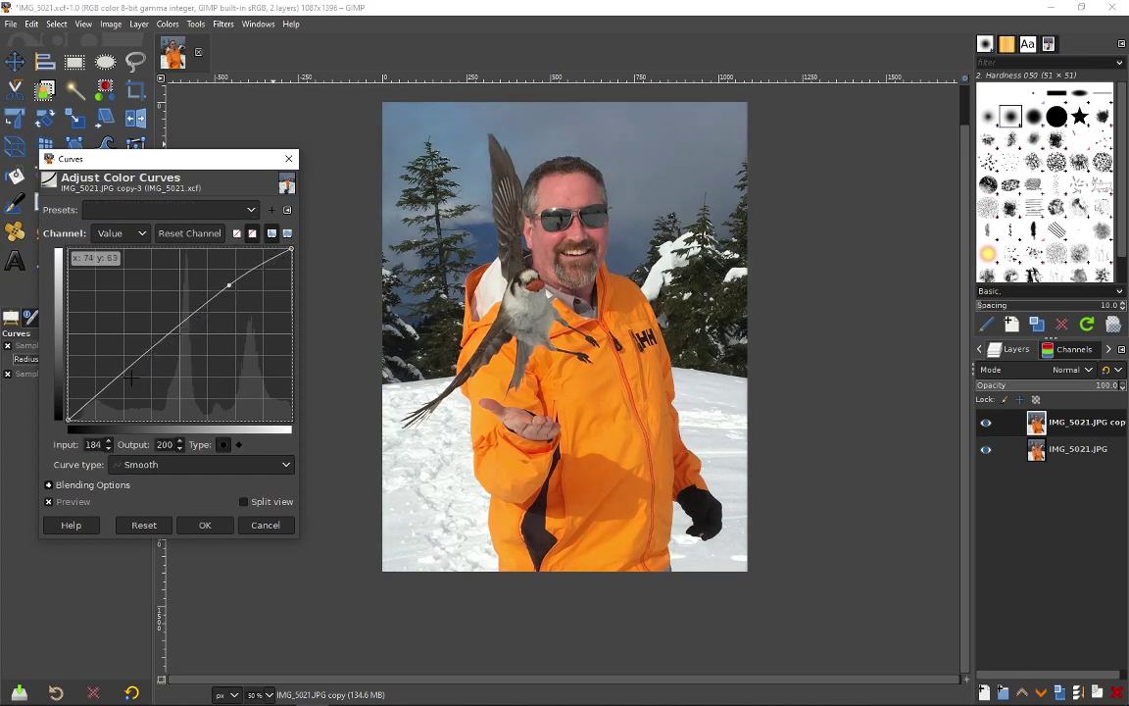
pyautogui.moveTo(123, 373); pyautogui.dragTo(131, 382)
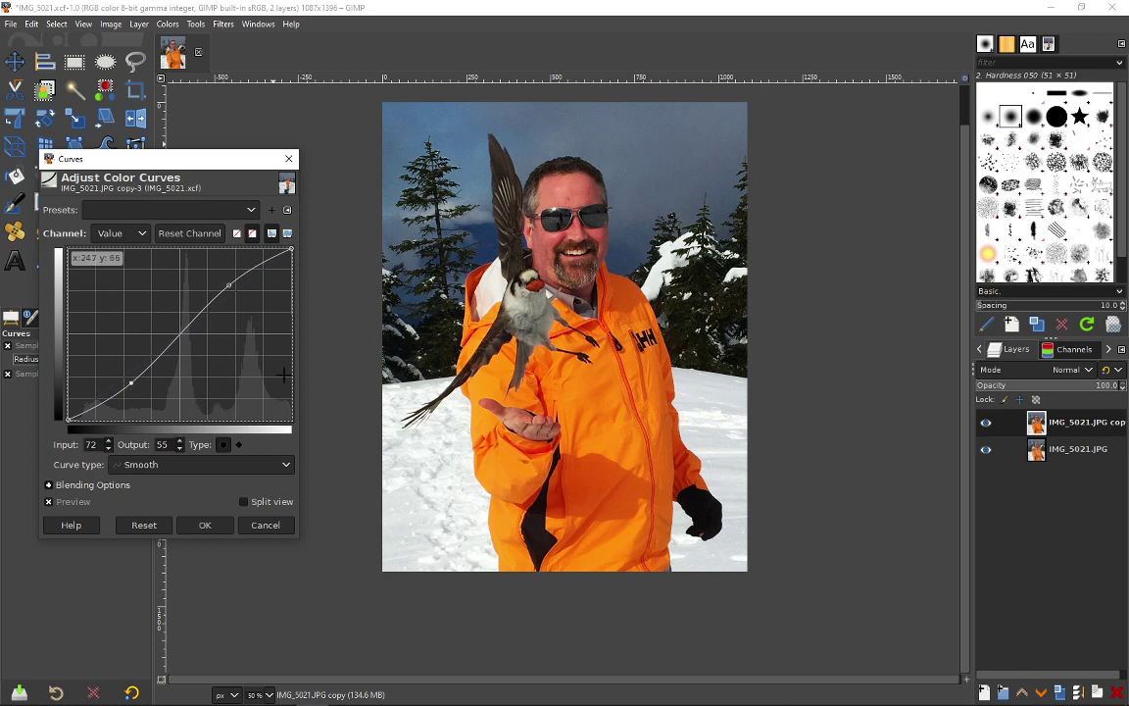
pyautogui.moveTo(132, 383); pyautogui.dragTo(134, 392)
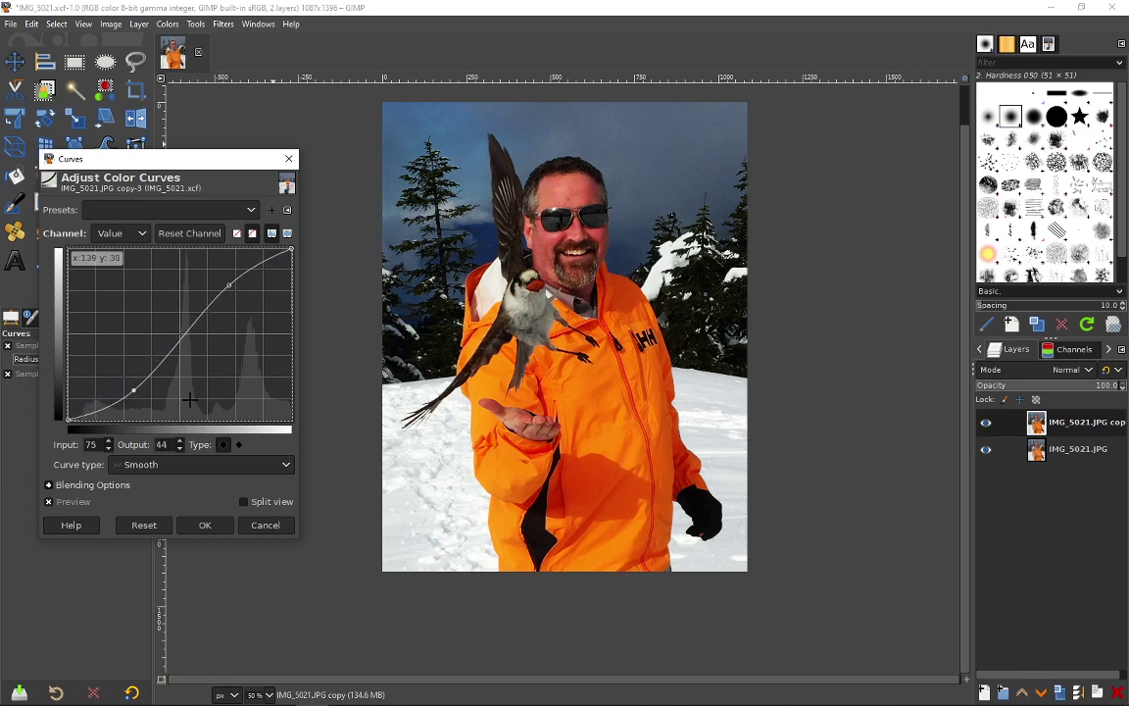
pyautogui.moveTo(133, 391); pyautogui.dragTo(132, 381)
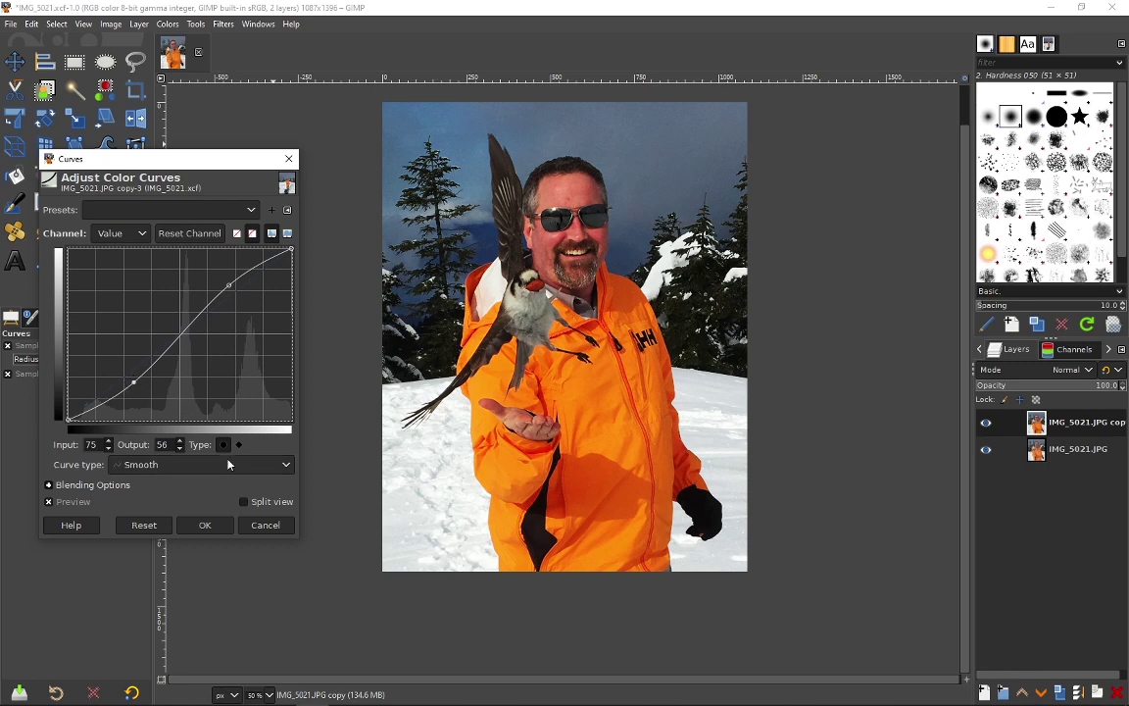
pyautogui.click(205, 530)
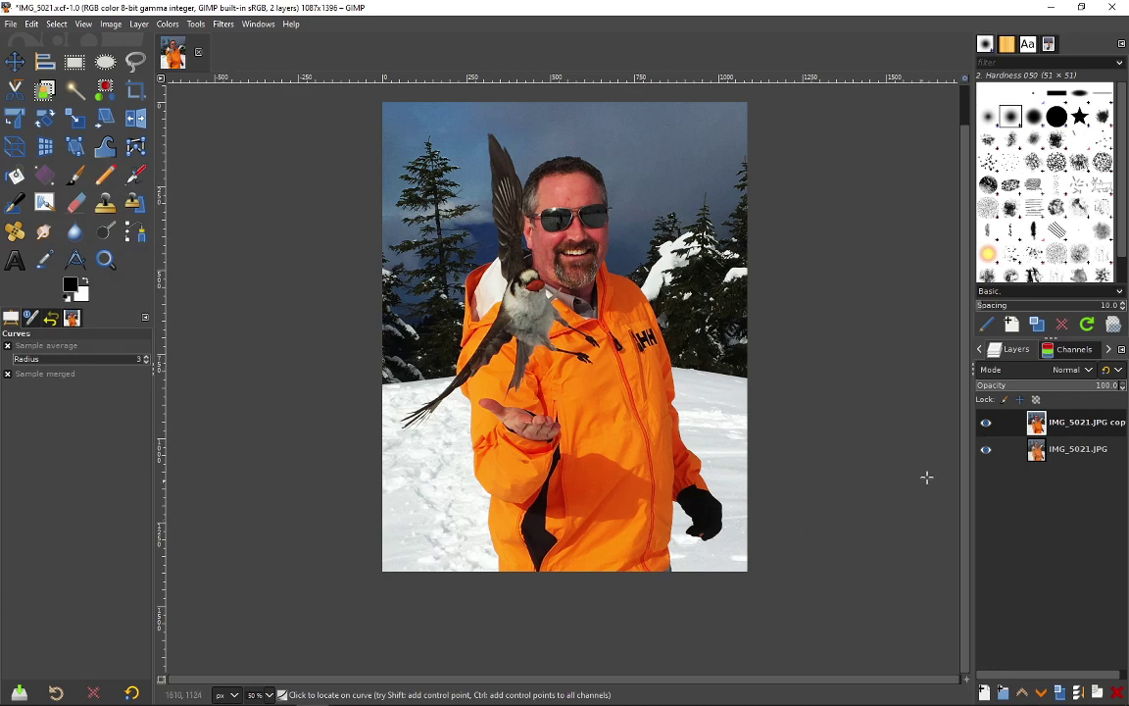
# Toggle the adjusted copy layer's visibility twice to compare it with the original
pyautogui.click(985, 422)
pyautogui.click(985, 423)
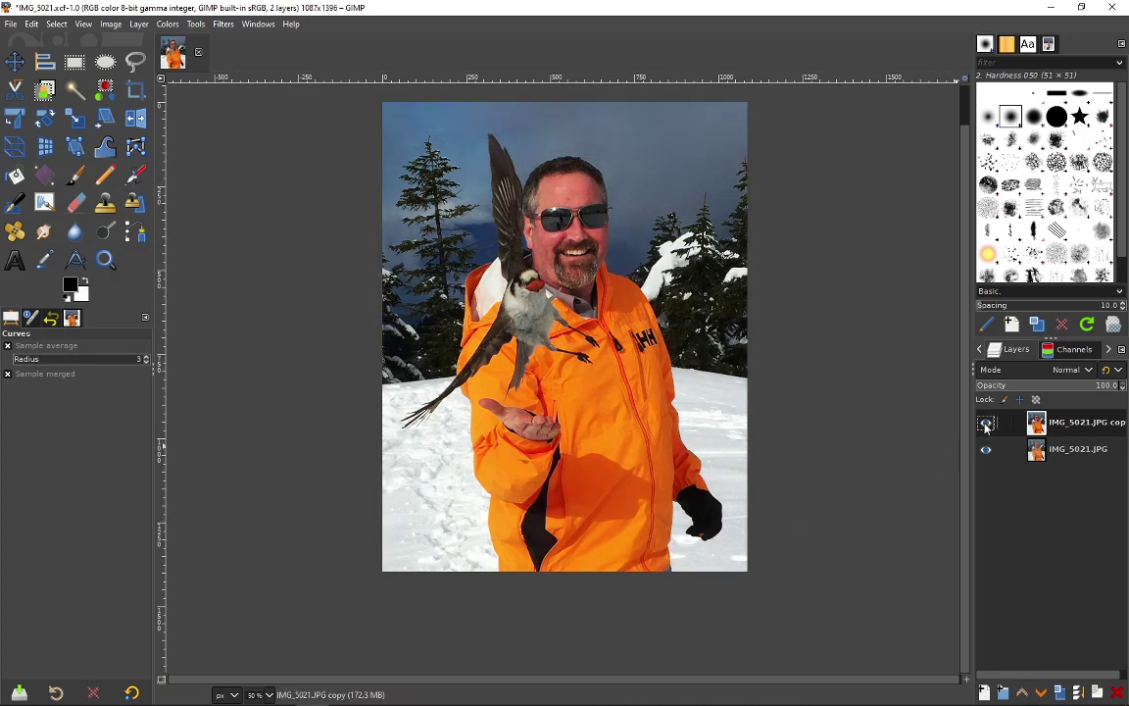
pyautogui.click(986, 424)
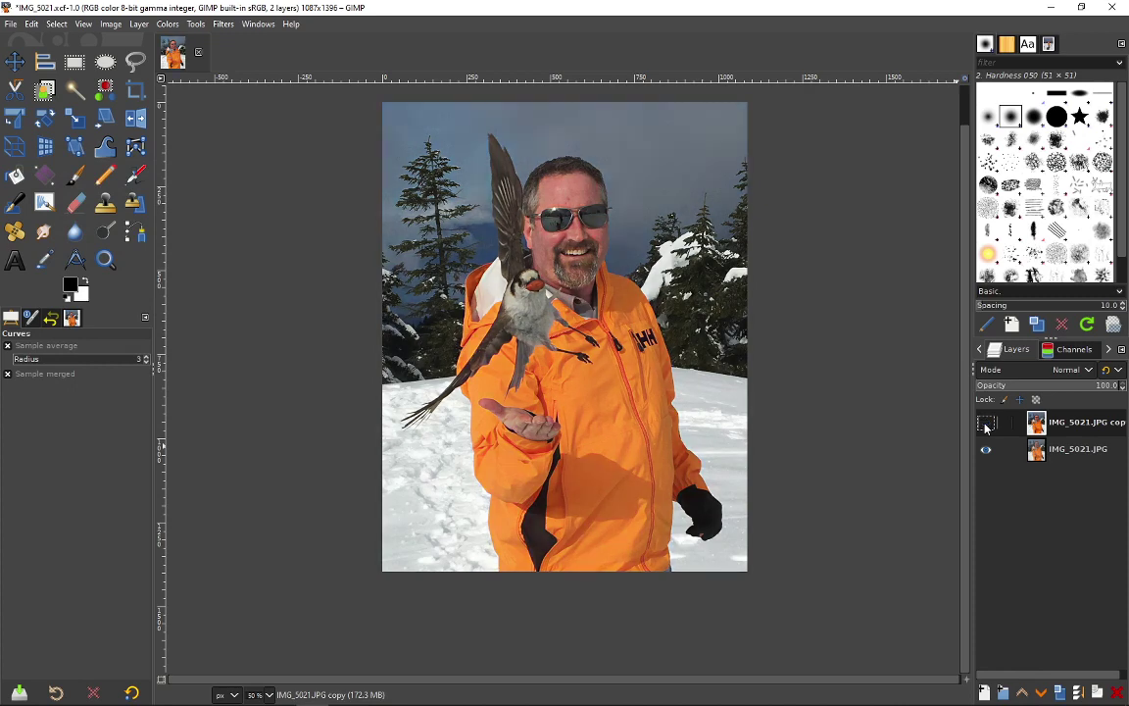
pyautogui.click(985, 423)
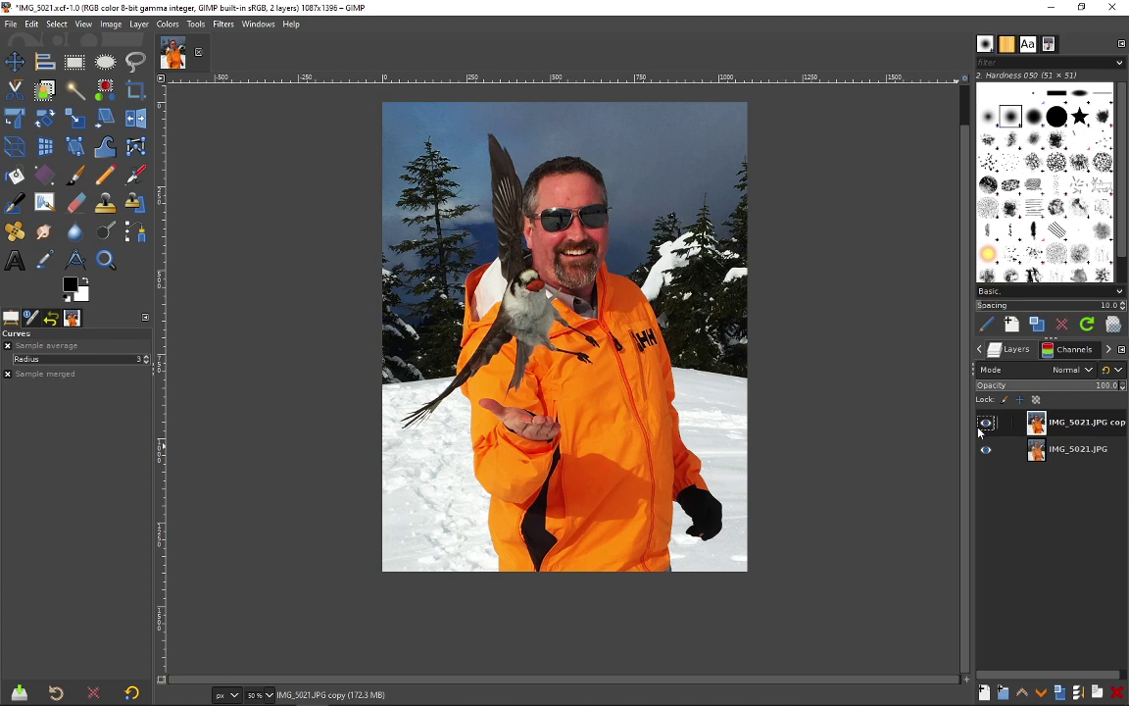
pyautogui.click(167, 23)
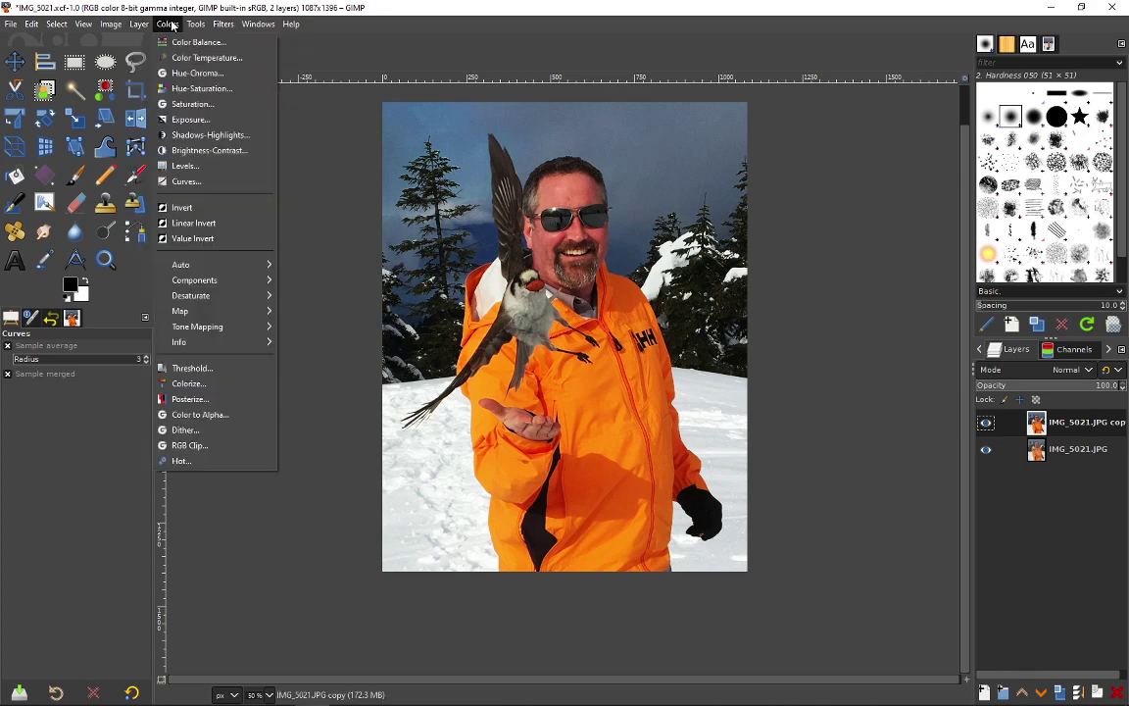
# Apply Exposure to the copy layer with black level 0.006 and exposure 0.349
pyautogui.click(188, 119)
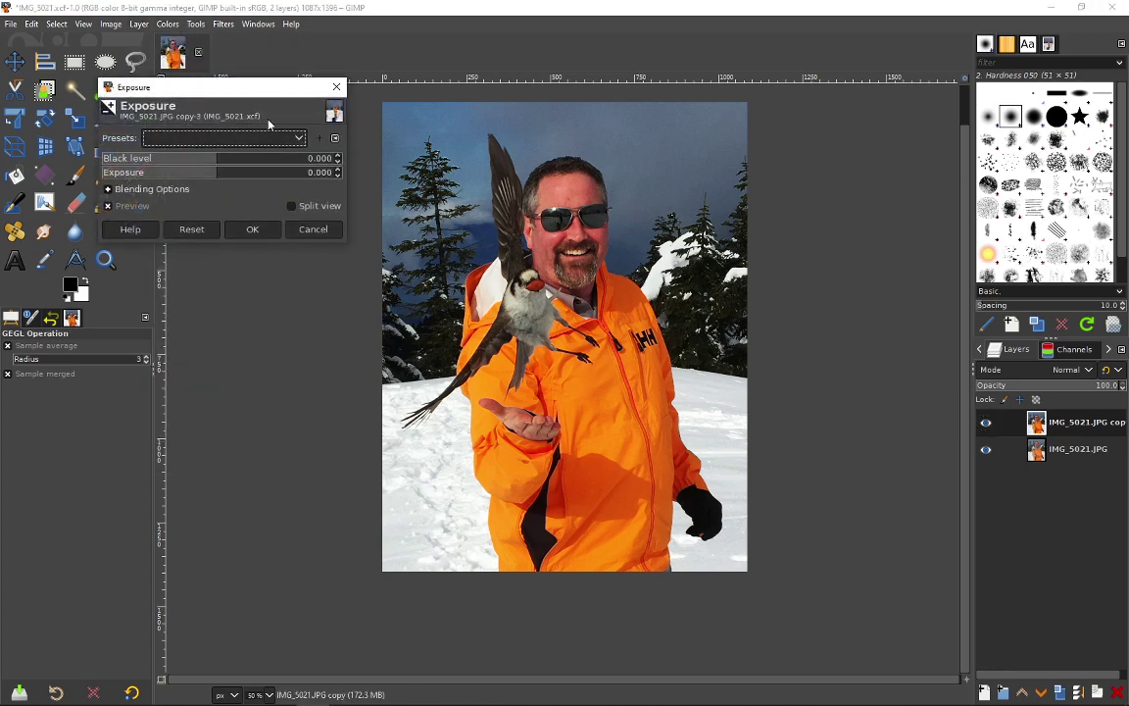
pyautogui.moveTo(260, 95); pyautogui.dragTo(250, 180)
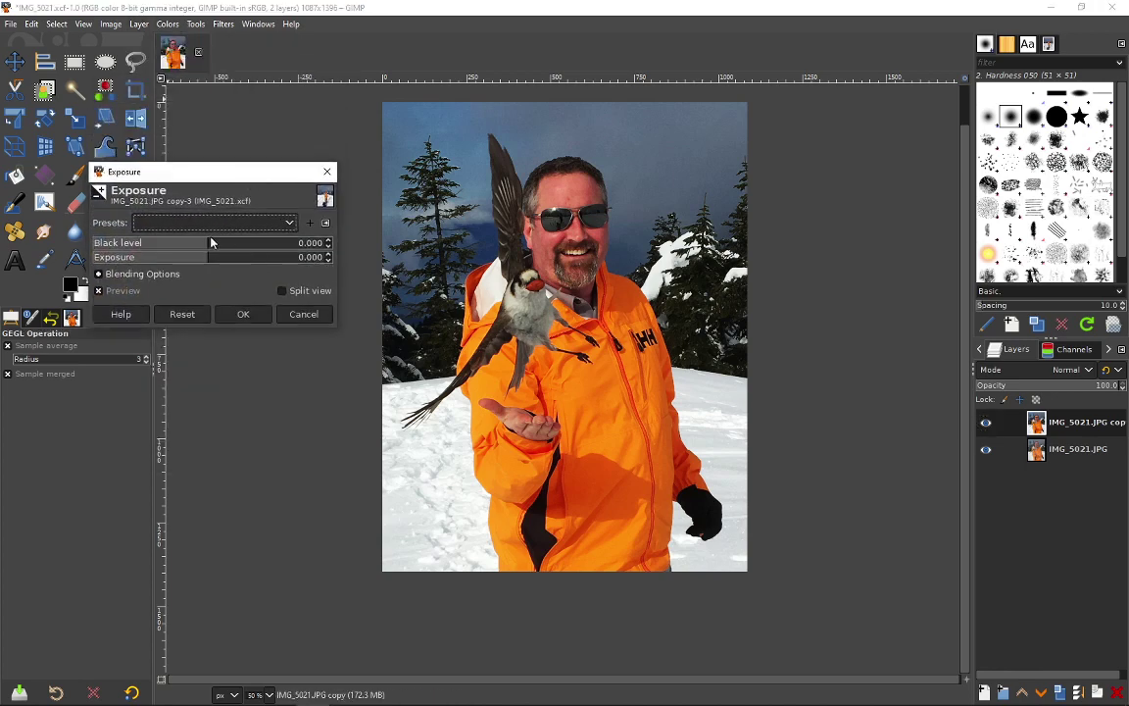
pyautogui.moveTo(208, 243); pyautogui.dragTo(211, 243)
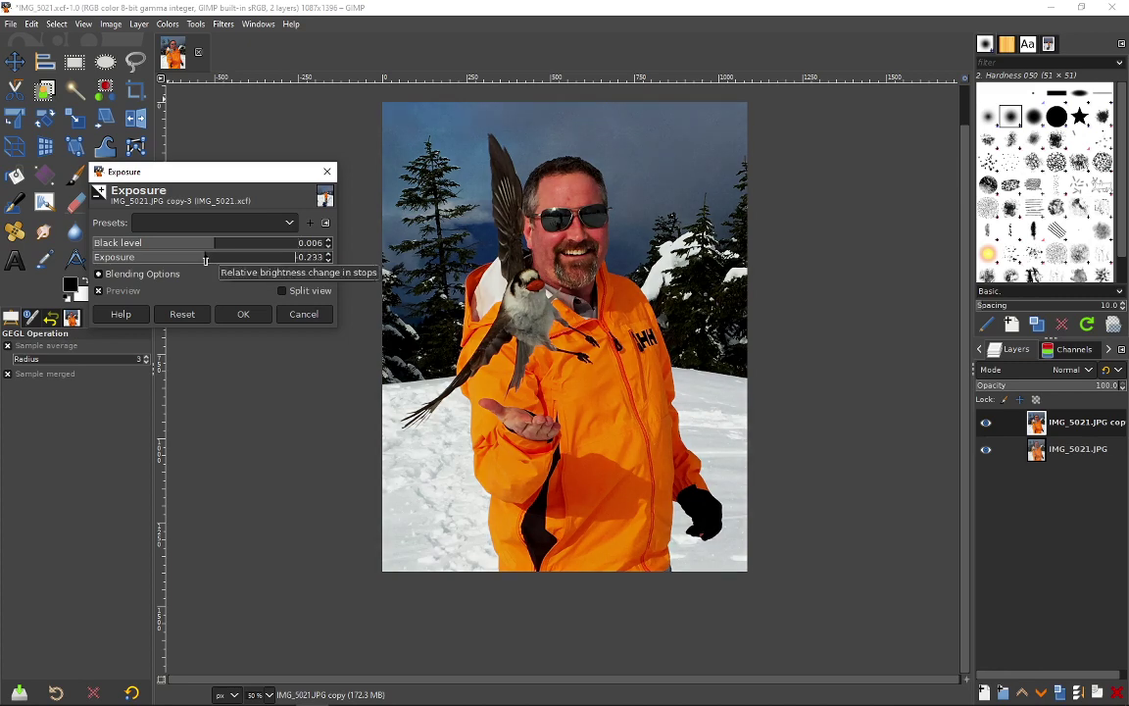
pyautogui.moveTo(207, 259); pyautogui.dragTo(213, 259)
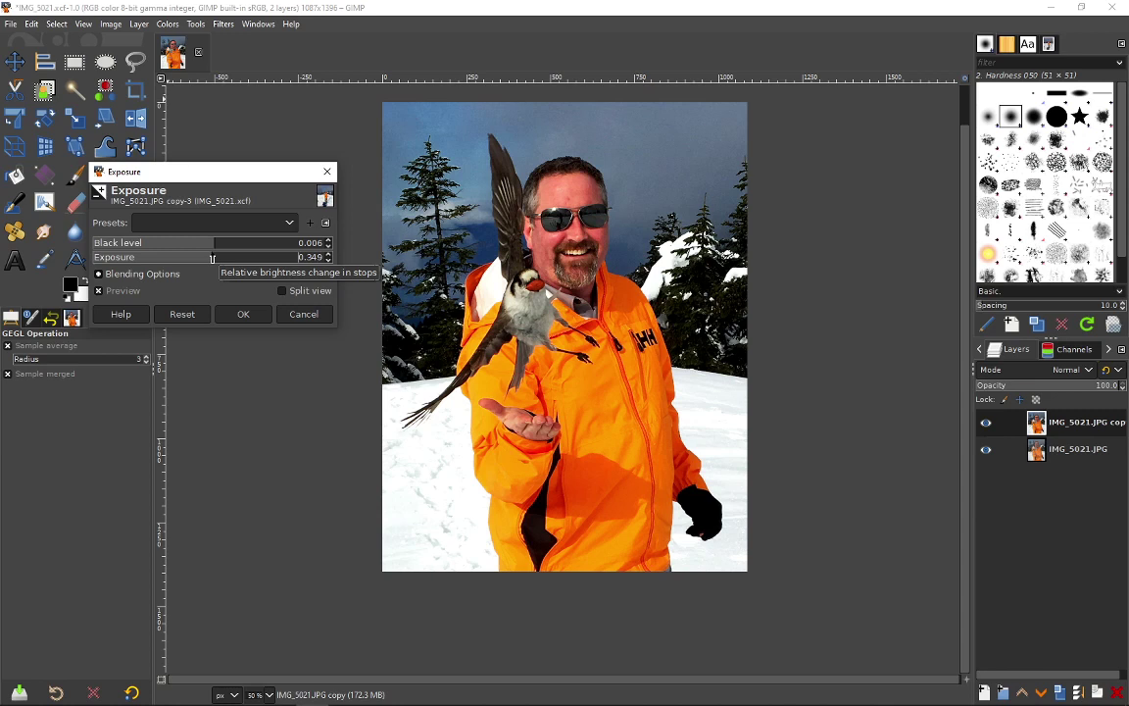
pyautogui.click(243, 315)
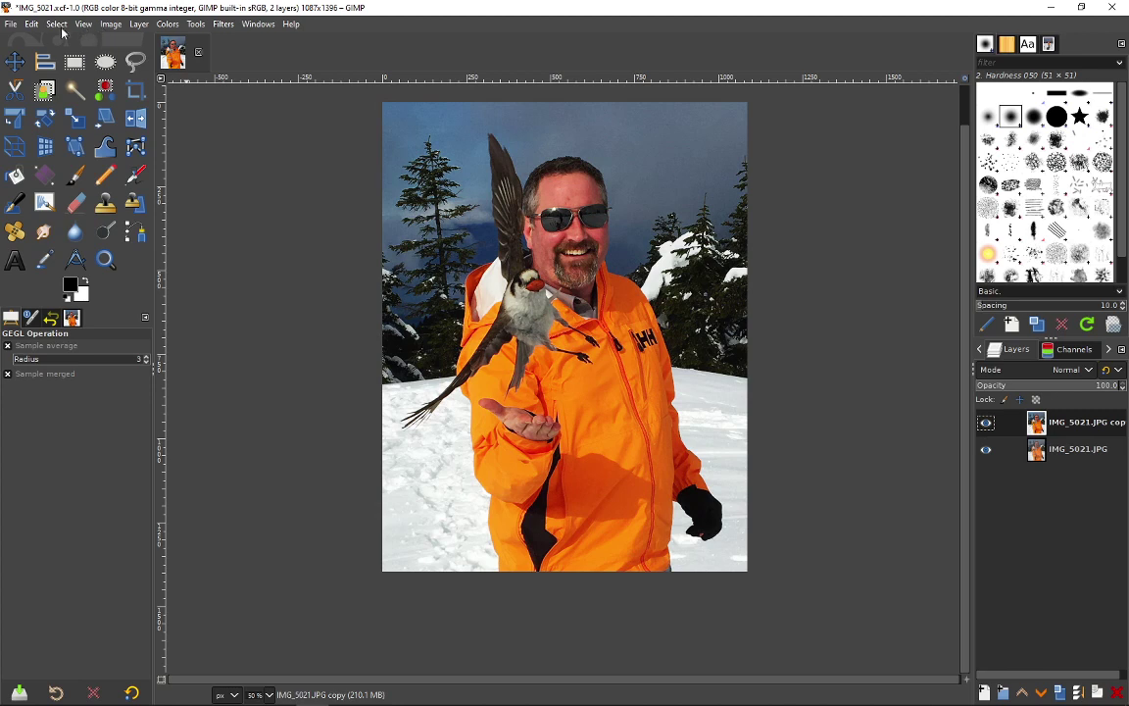
# Check the Edit menu's undo/redo options and redo the Exposure adjustment with Ctrl+Y
pyautogui.click(30, 25)
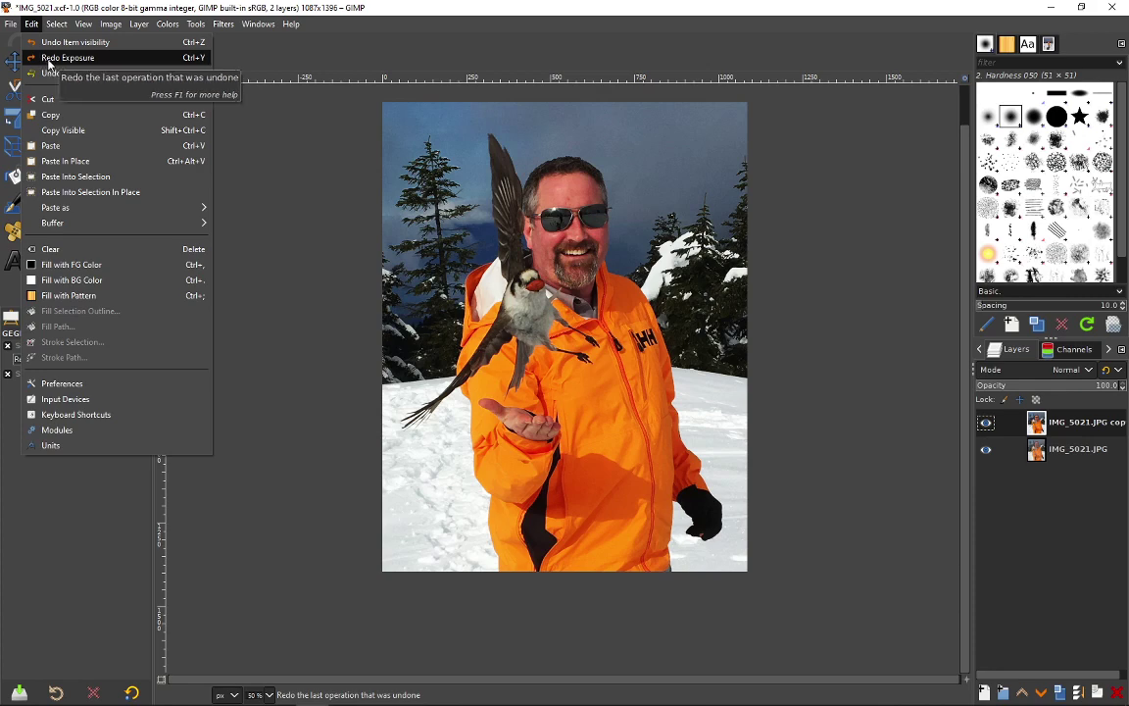
pyautogui.click(286, 177)
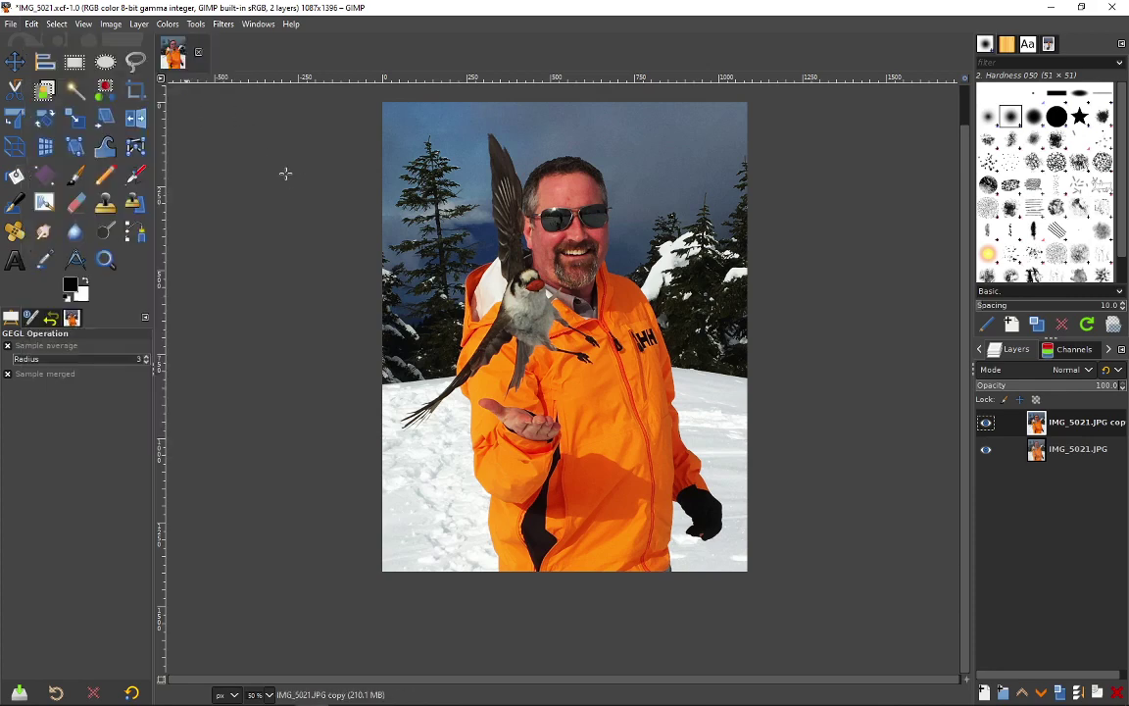
pyautogui.hotkey('ctrl', 'y')
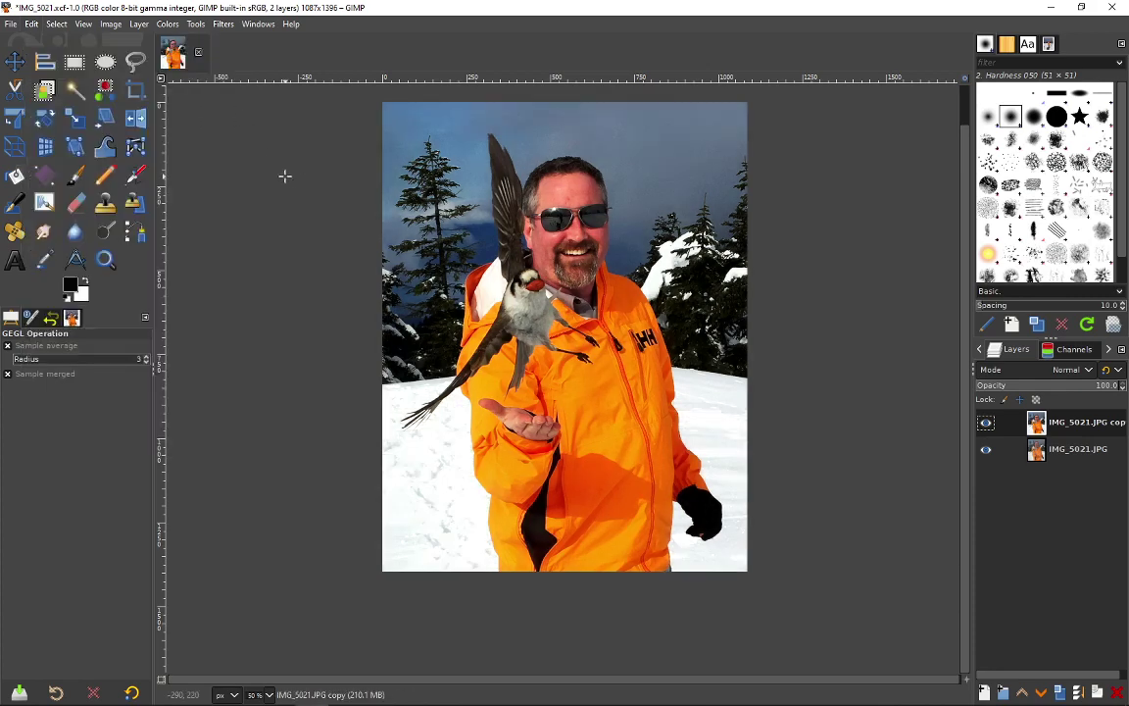
# Save the image as IMG_5021.xcf, then save it once more
pyautogui.click(11, 24)
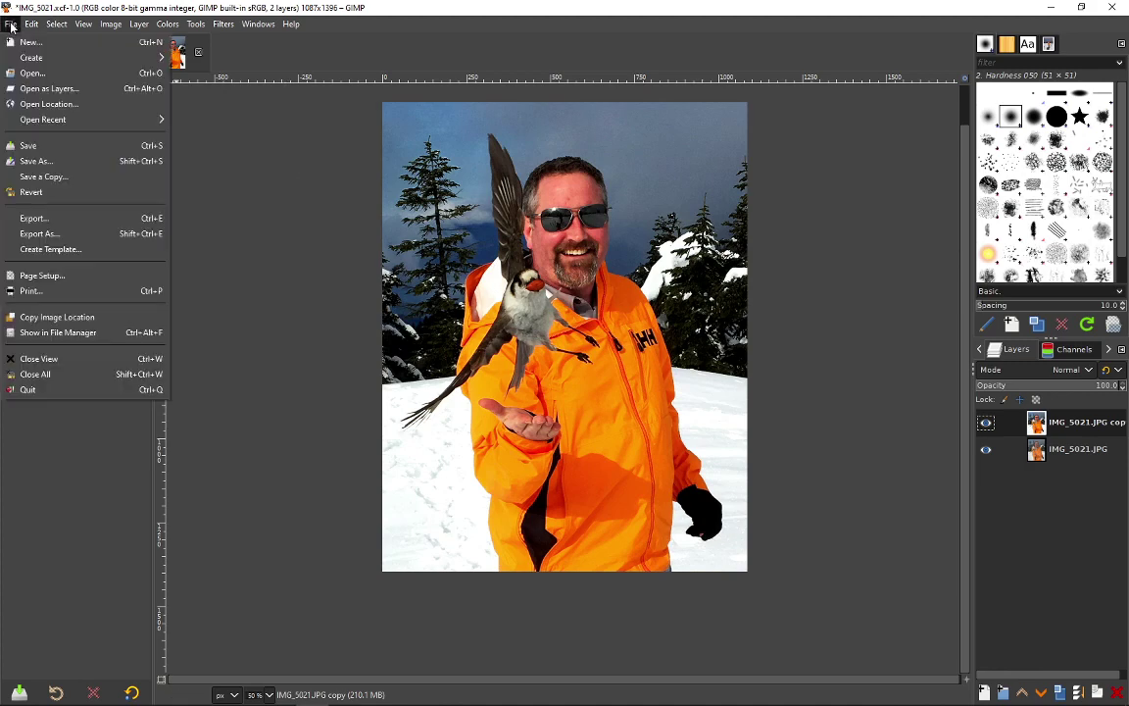
pyautogui.click(40, 149)
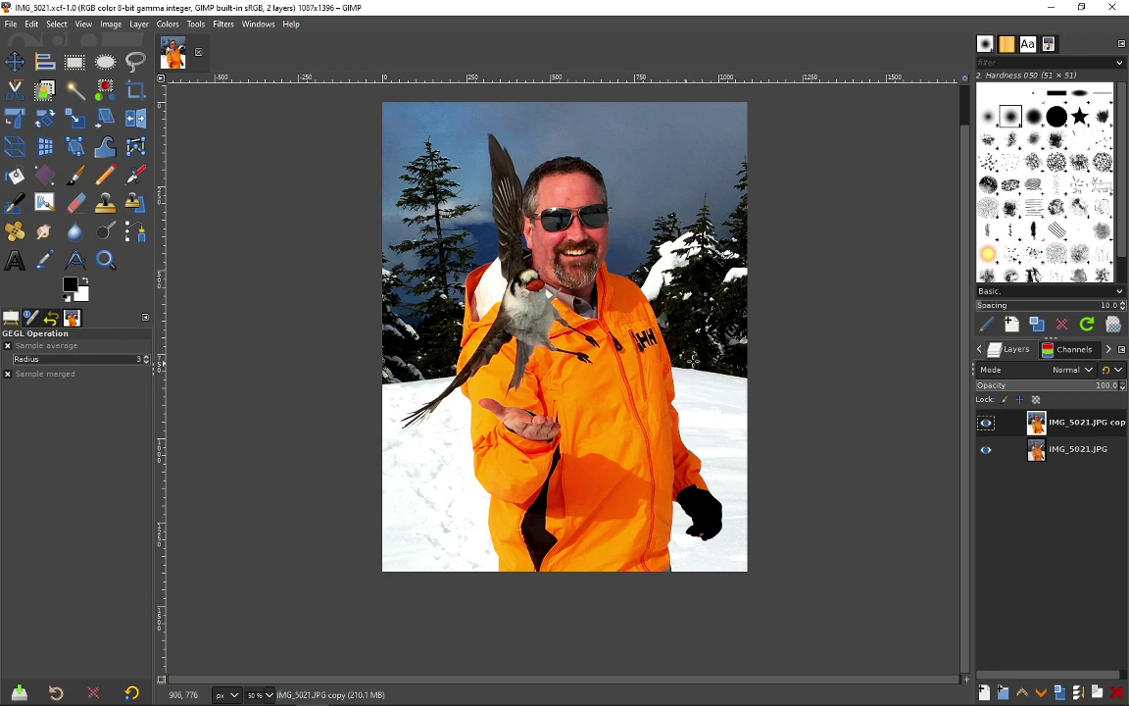
pyautogui.click(9, 26)
pyautogui.click(37, 144)
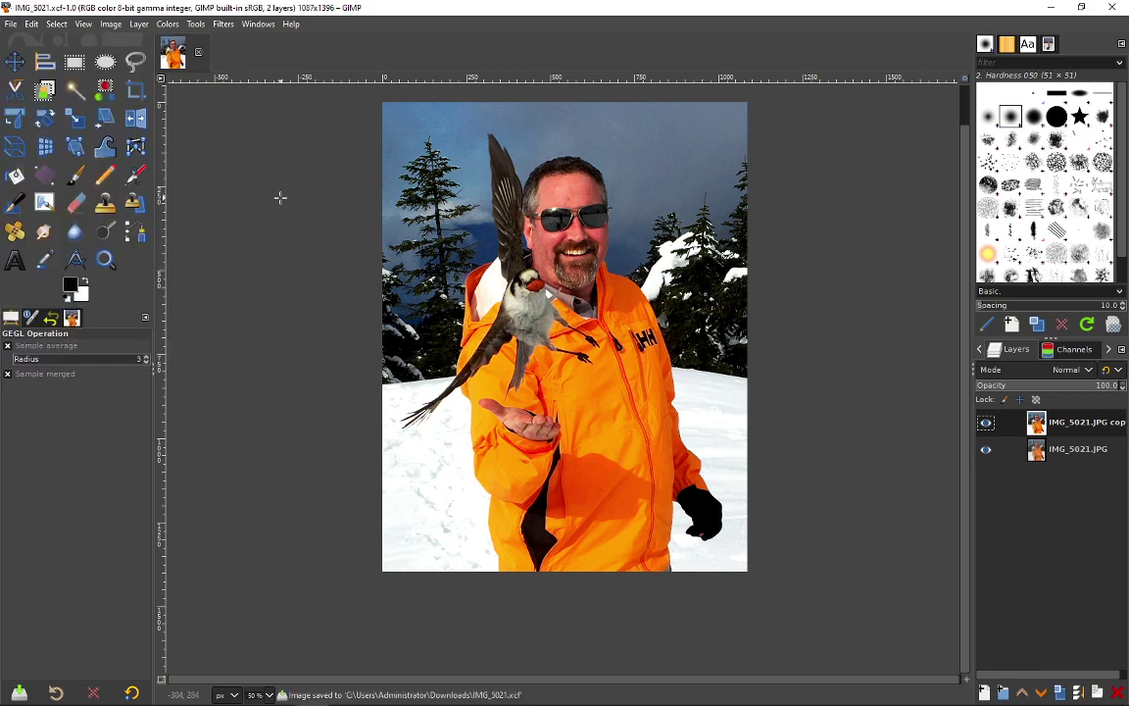